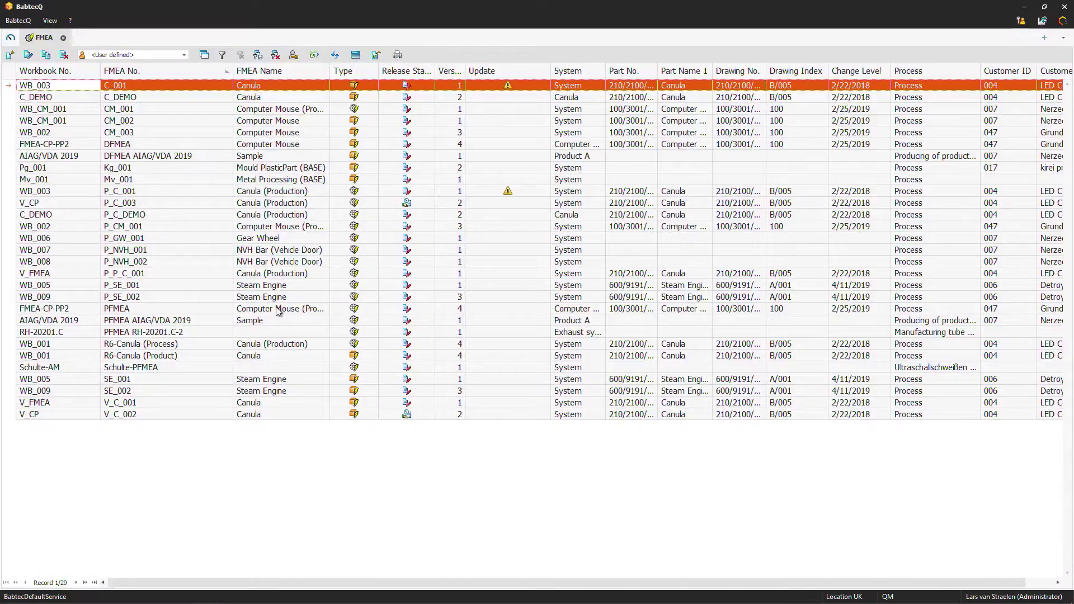
- Open the FMEA-CP-PP2 PFMEA and review its general details, risk catalogs and RPN thresholds 250/100
{"action": "left_click", "coordinate": [278, 309]}
{"action": "double_click", "coordinate": [277, 308]}
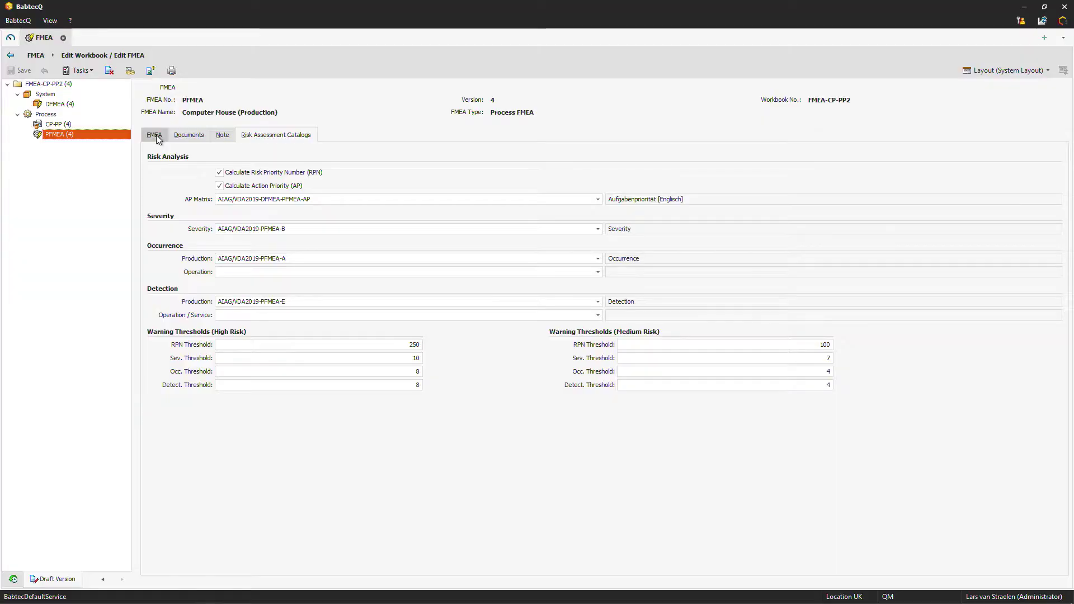
{"action": "left_click", "coordinate": [155, 136]}
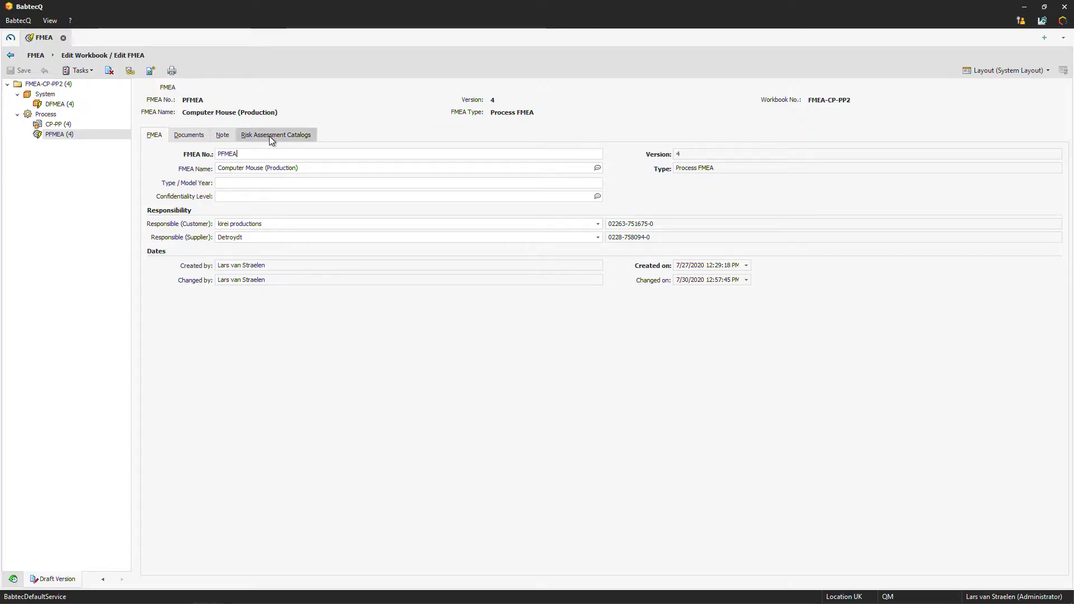
{"action": "left_click", "coordinate": [270, 136]}
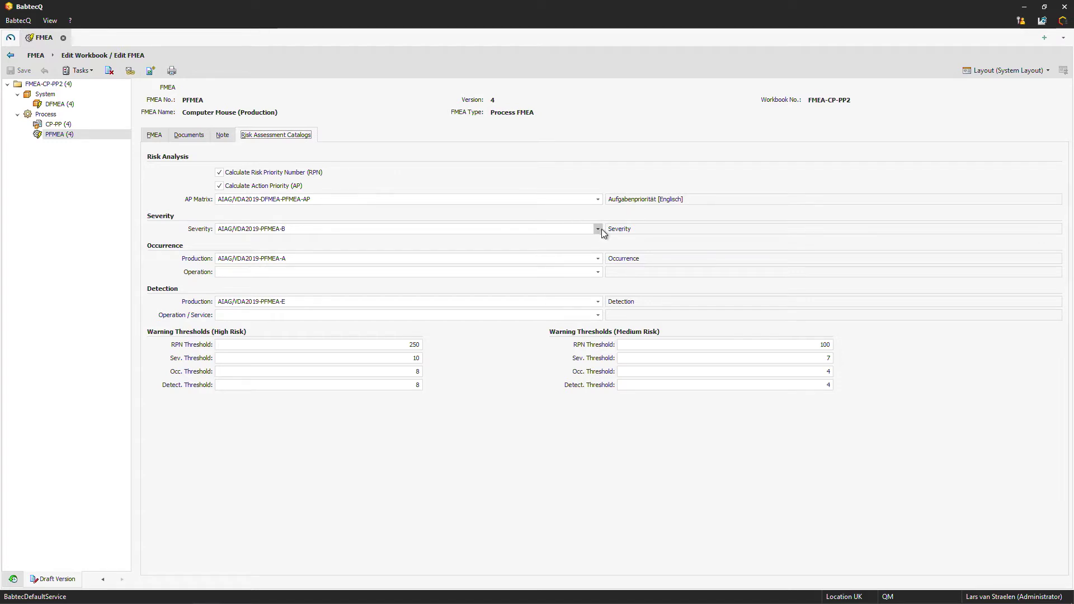
- Check the severity catalog list, then display the PROC Process structure from Material Delivery to Assembly
{"action": "left_click", "coordinate": [598, 228]}
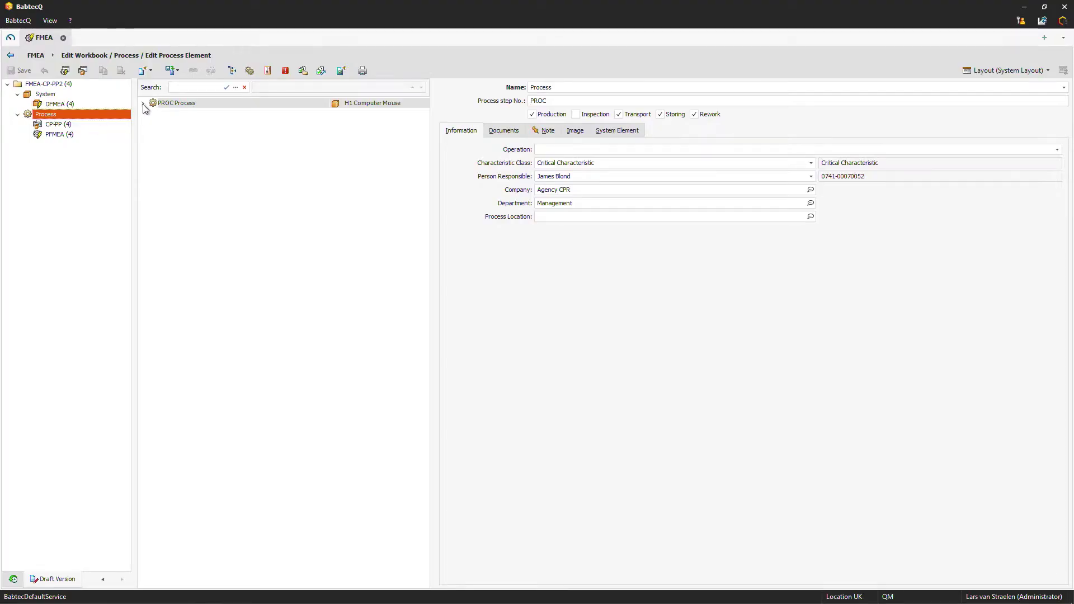
{"action": "left_click", "coordinate": [143, 104]}
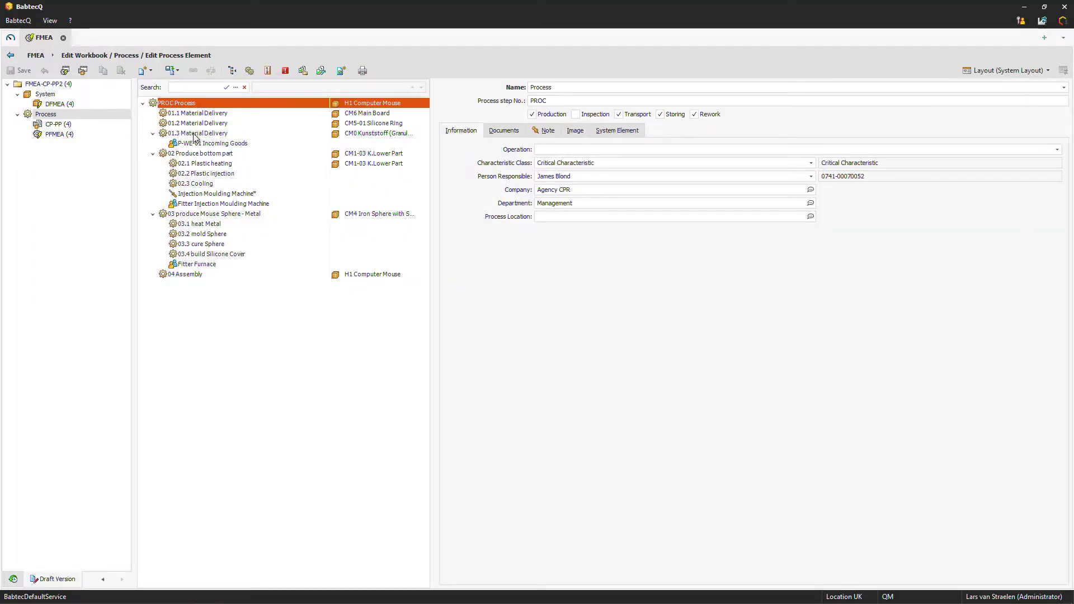
- Select step 03 produce Mouse Sphere - Metal and show functions under Fitter, 02.2 and 02.1
{"action": "left_click", "coordinate": [203, 214]}
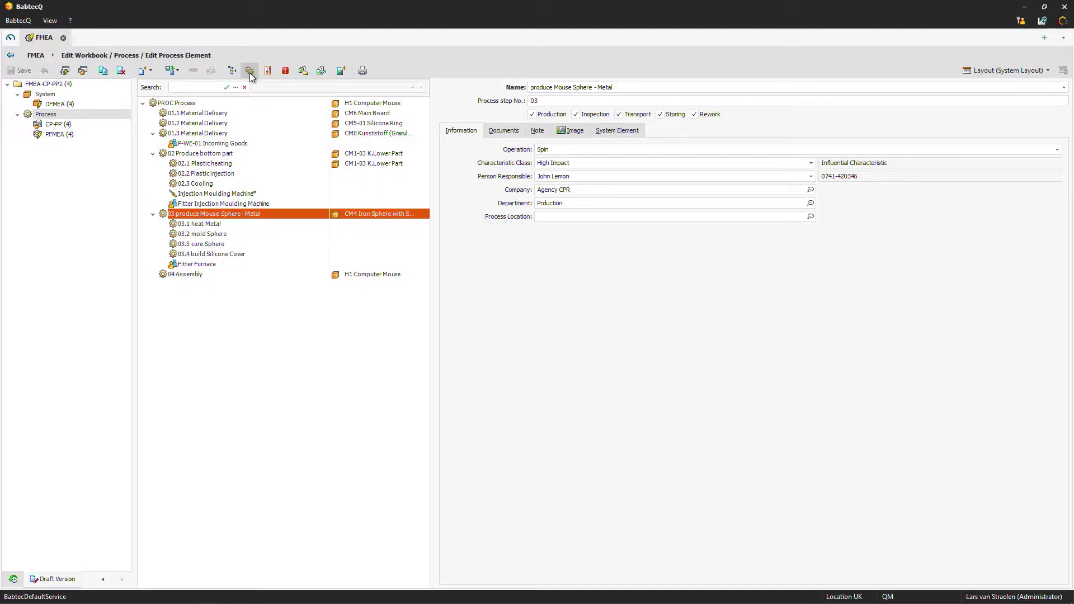
{"action": "left_click", "coordinate": [250, 70]}
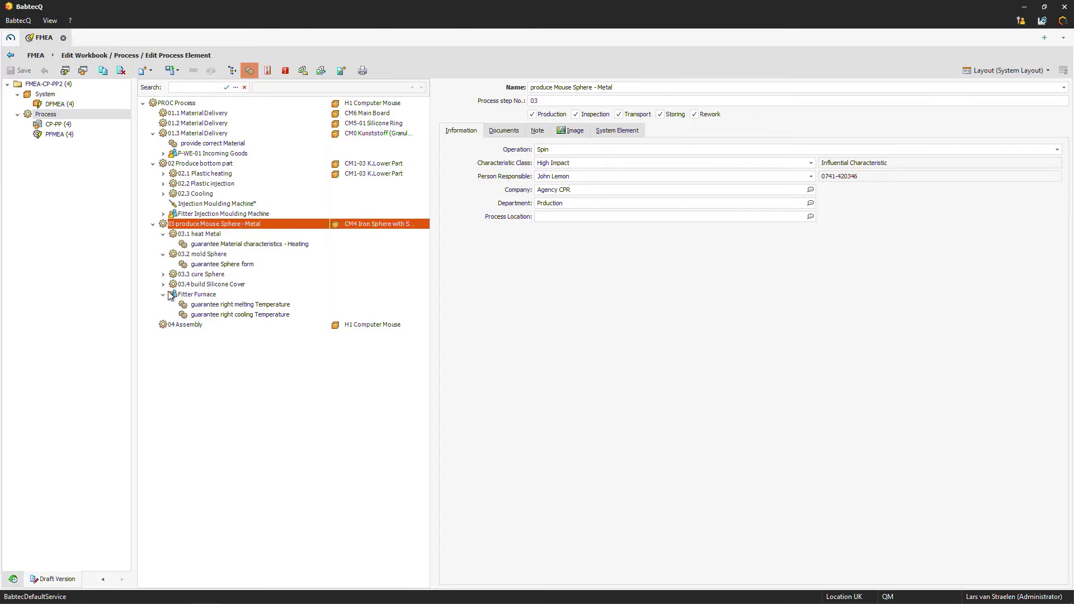
{"action": "left_click", "coordinate": [163, 214]}
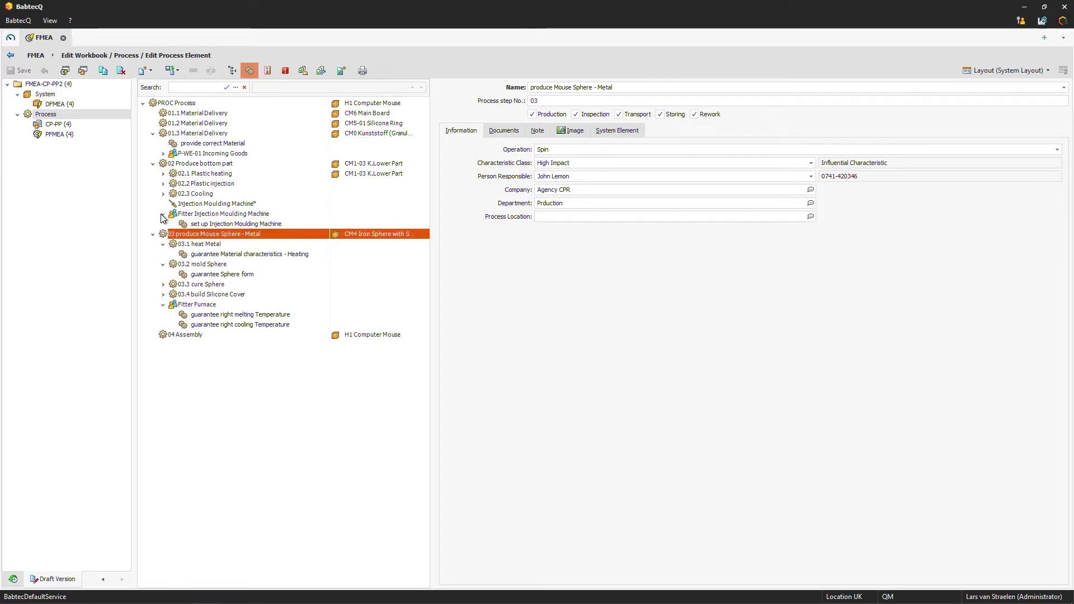
{"action": "left_click", "coordinate": [163, 184]}
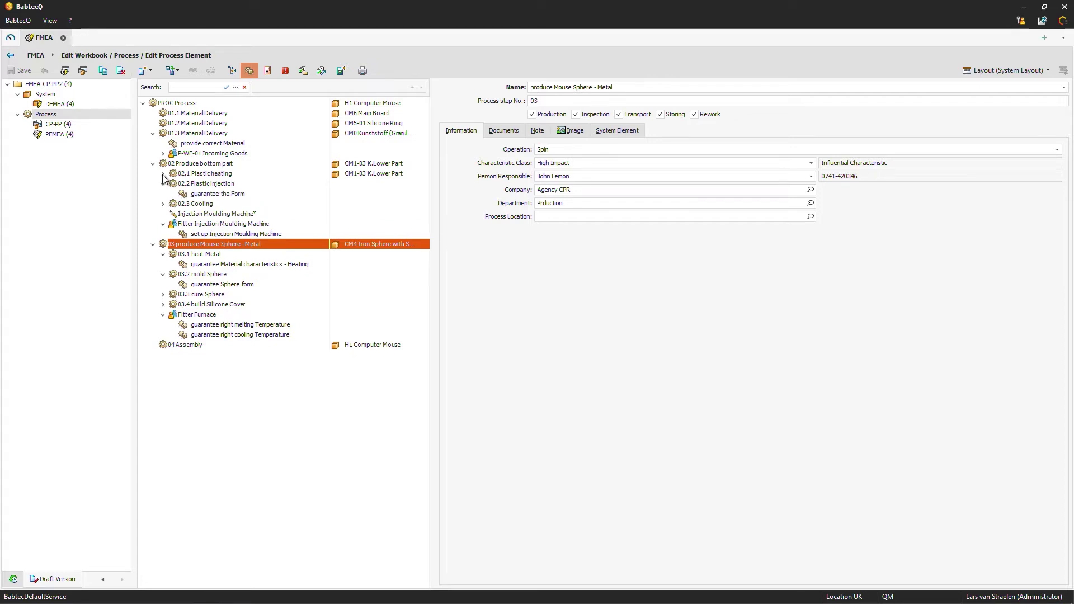
{"action": "left_click", "coordinate": [164, 174]}
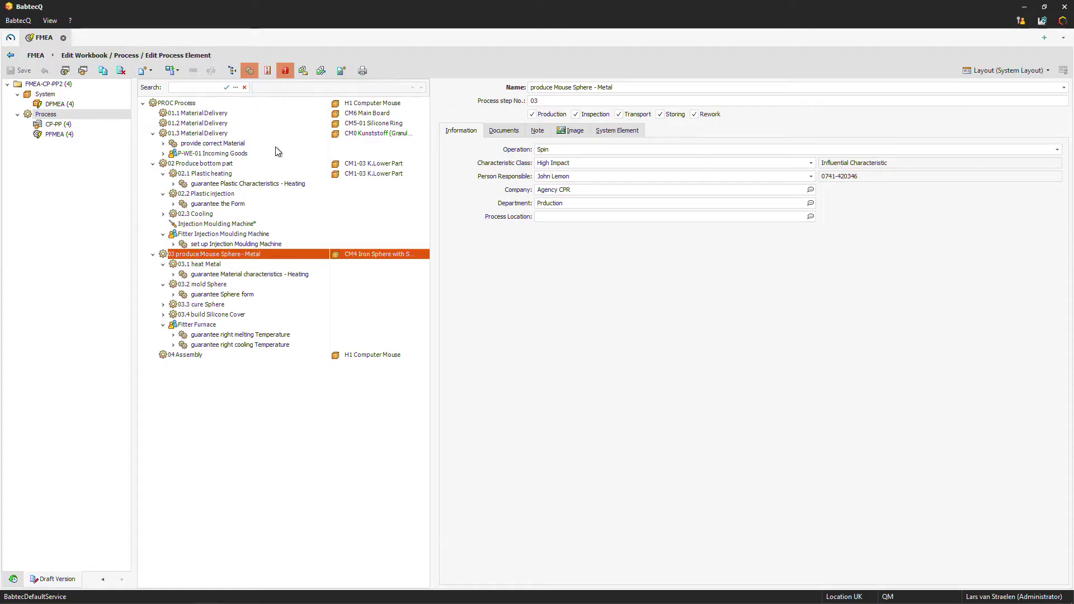
- Expand the form, heating and machine set-up functions to reveal their failure modes
{"action": "left_click", "coordinate": [174, 204]}
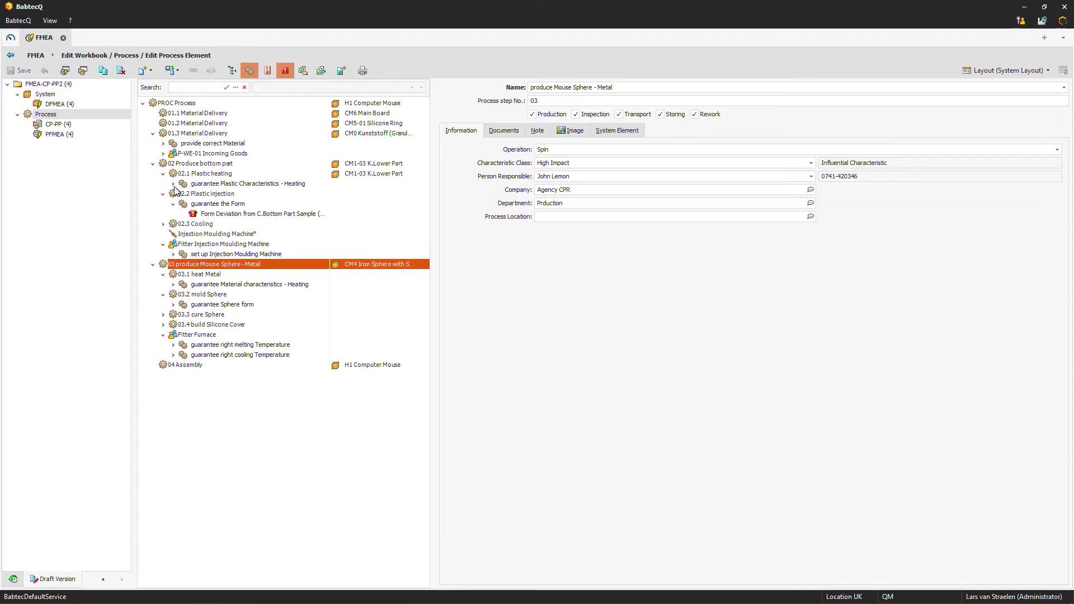
{"action": "left_click", "coordinate": [173, 183]}
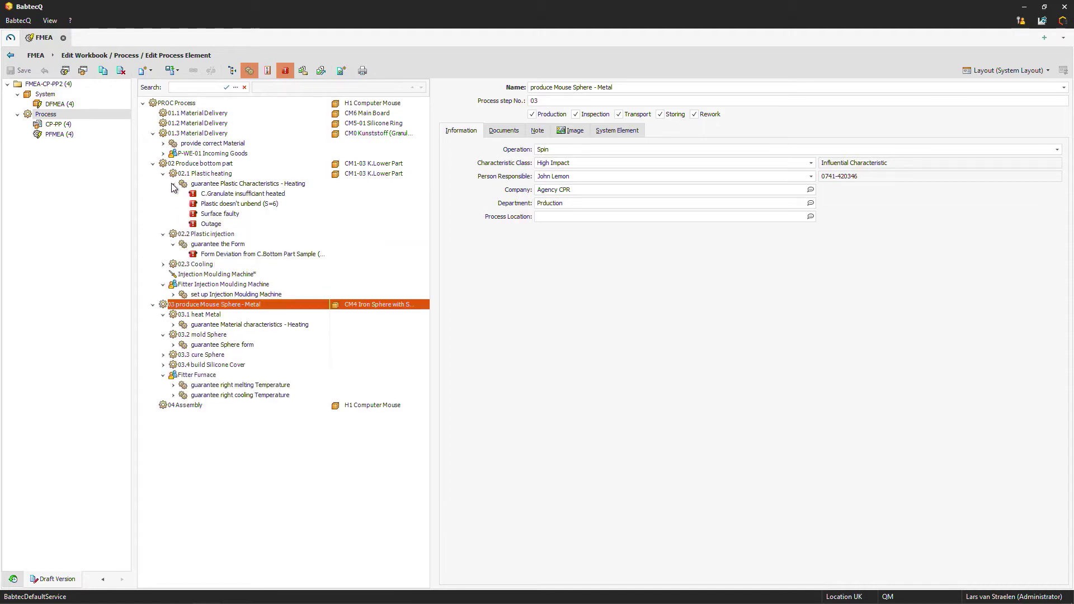
{"action": "left_click", "coordinate": [174, 295]}
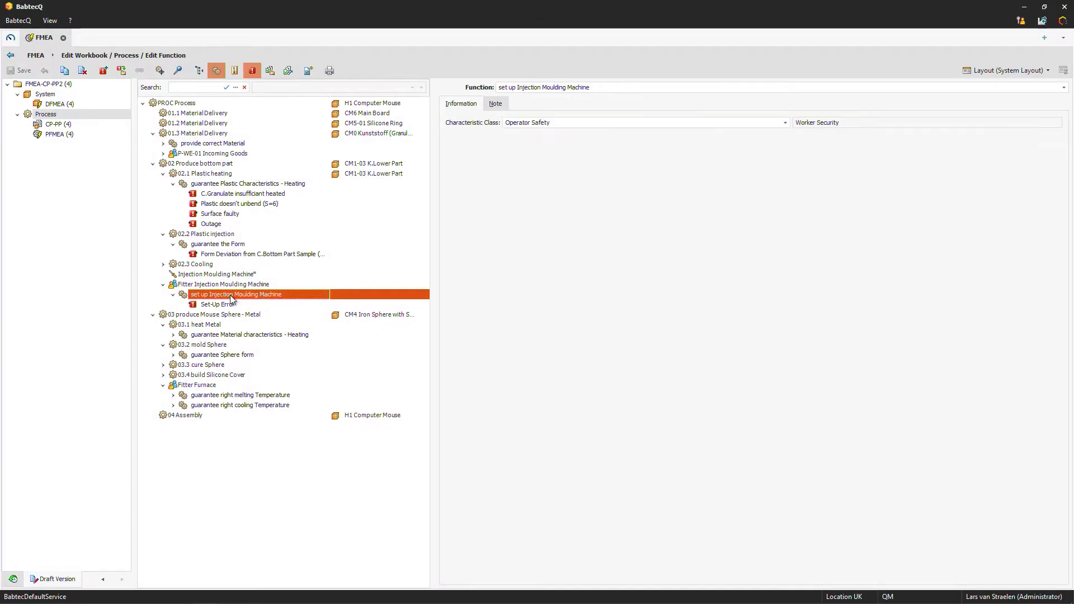
{"action": "right_click", "coordinate": [231, 299]}
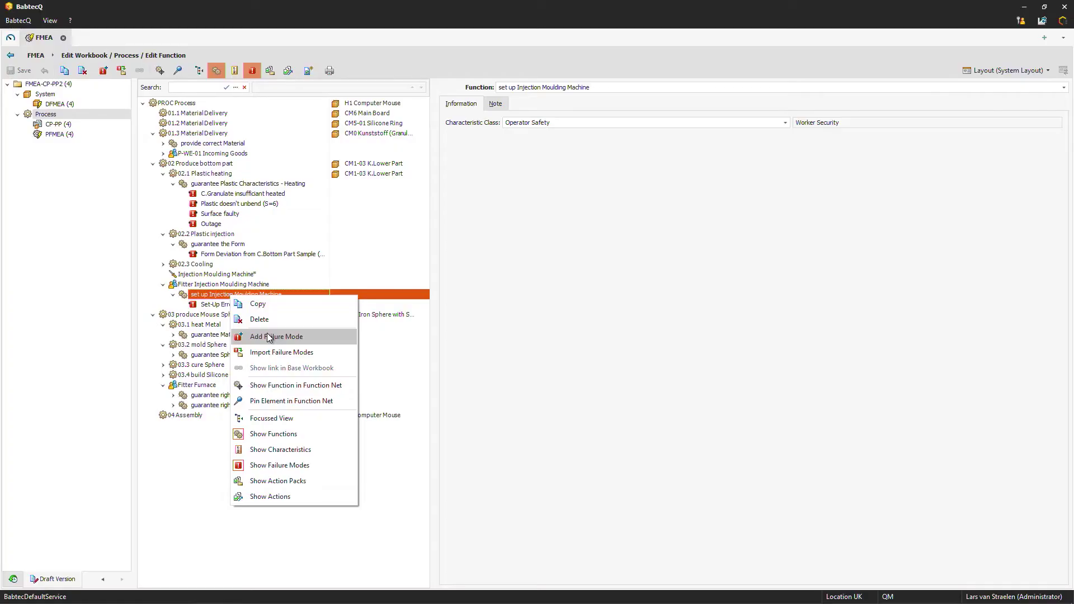
- Start a Quick-Entry failure mode on set up Injection Moulding Machine and list the catalog texts
{"action": "left_click", "coordinate": [267, 334]}
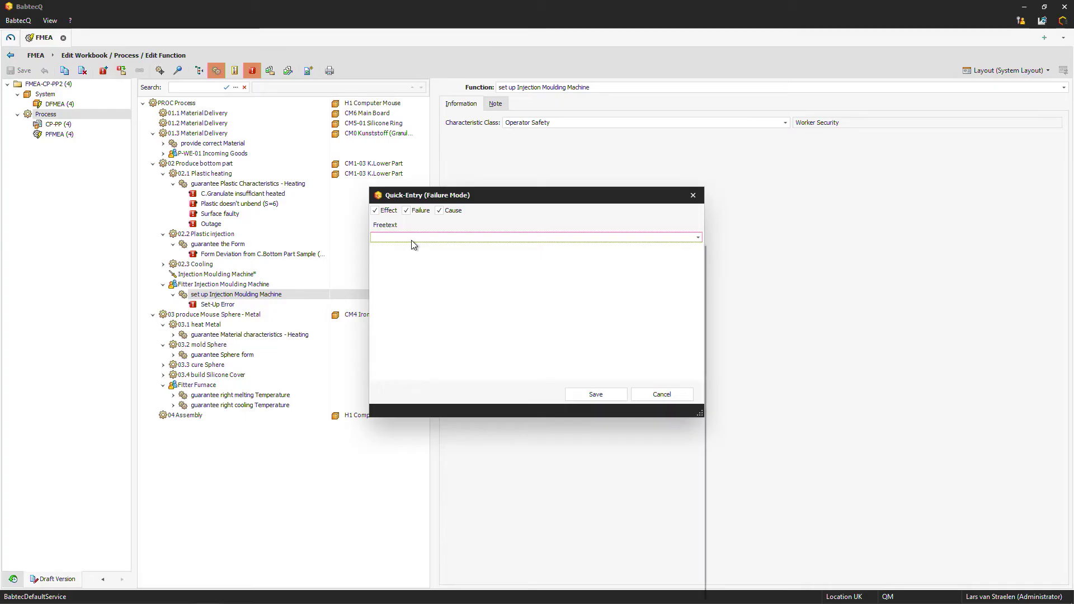
{"action": "left_click", "coordinate": [411, 240]}
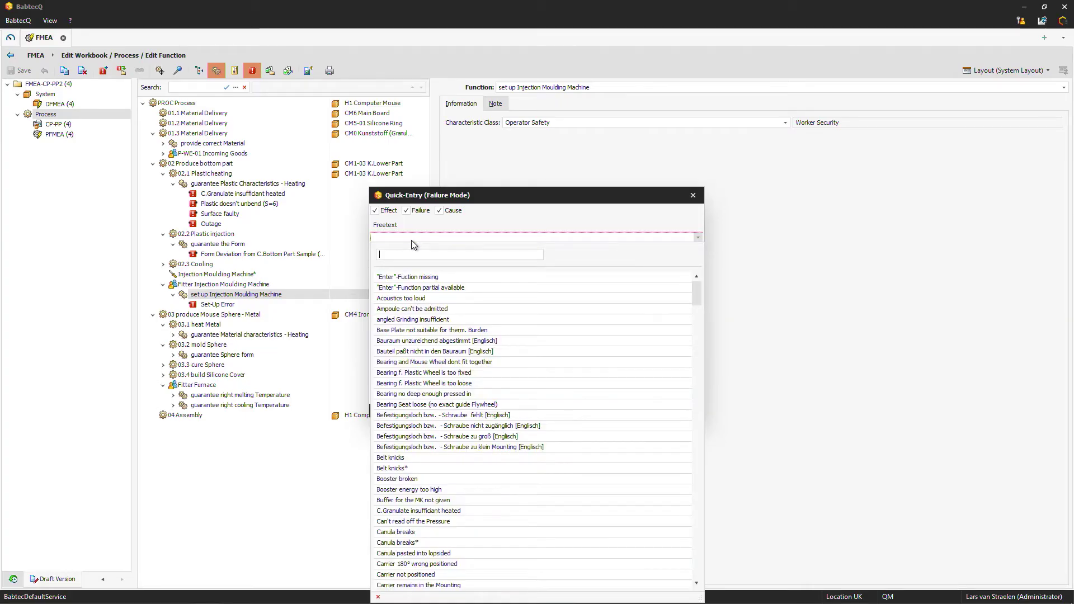
- Search 'Mis' and add Missing Working Instruction as a failure mode beside Set-Up Error
{"action": "type", "text": "Mis"}
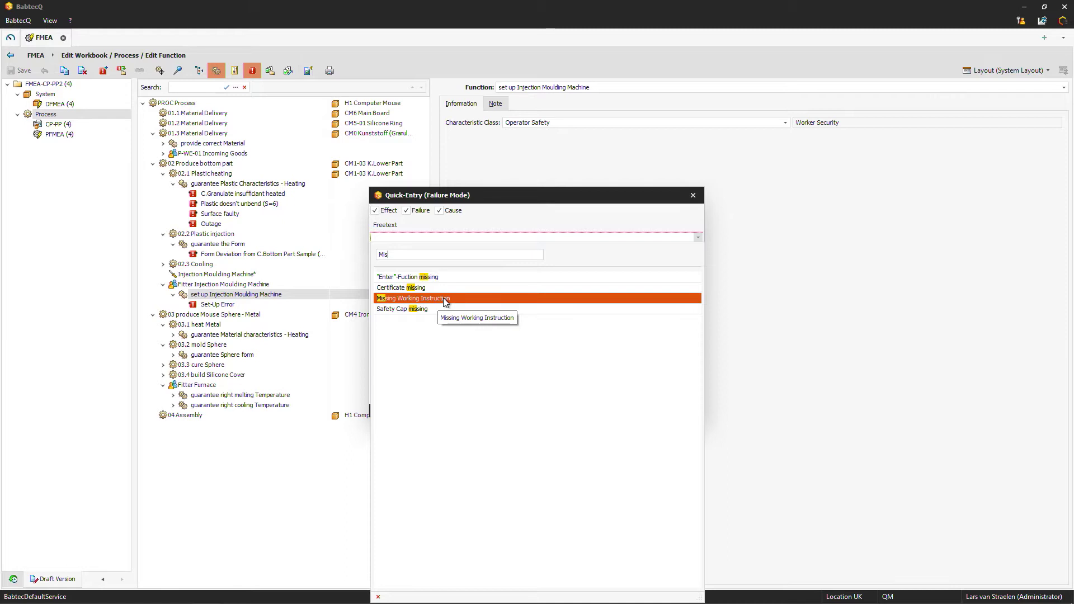
{"action": "left_click", "coordinate": [444, 297]}
{"action": "left_click", "coordinate": [593, 394]}
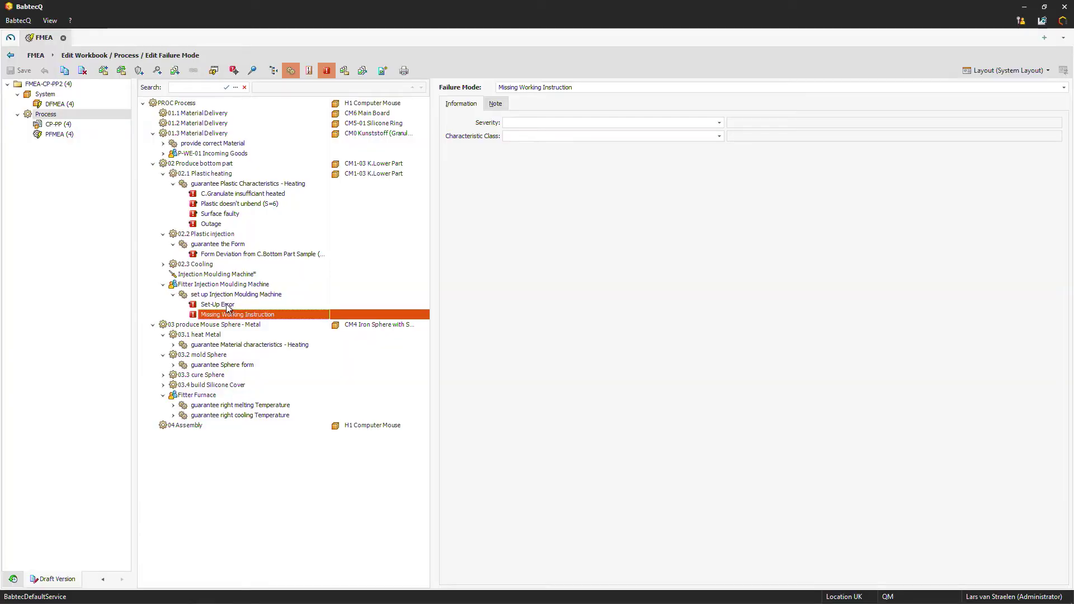
{"action": "left_click", "coordinate": [224, 305]}
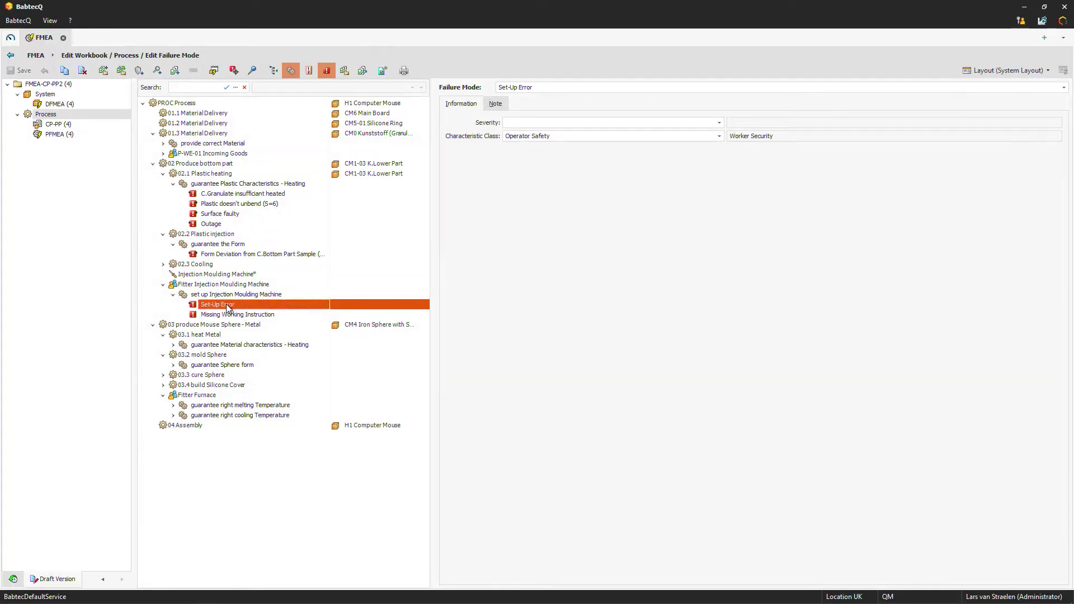
- Pin Set-Up Error in the failure net, showing its two S=7 cooling failures
{"action": "right_click", "coordinate": [227, 308]}
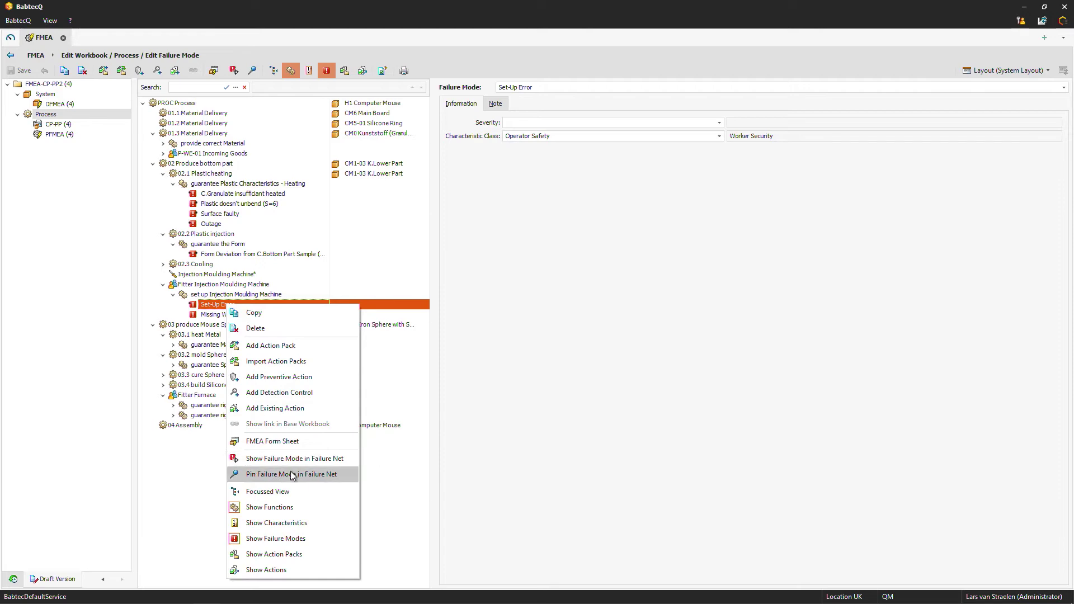
{"action": "left_click", "coordinate": [296, 474]}
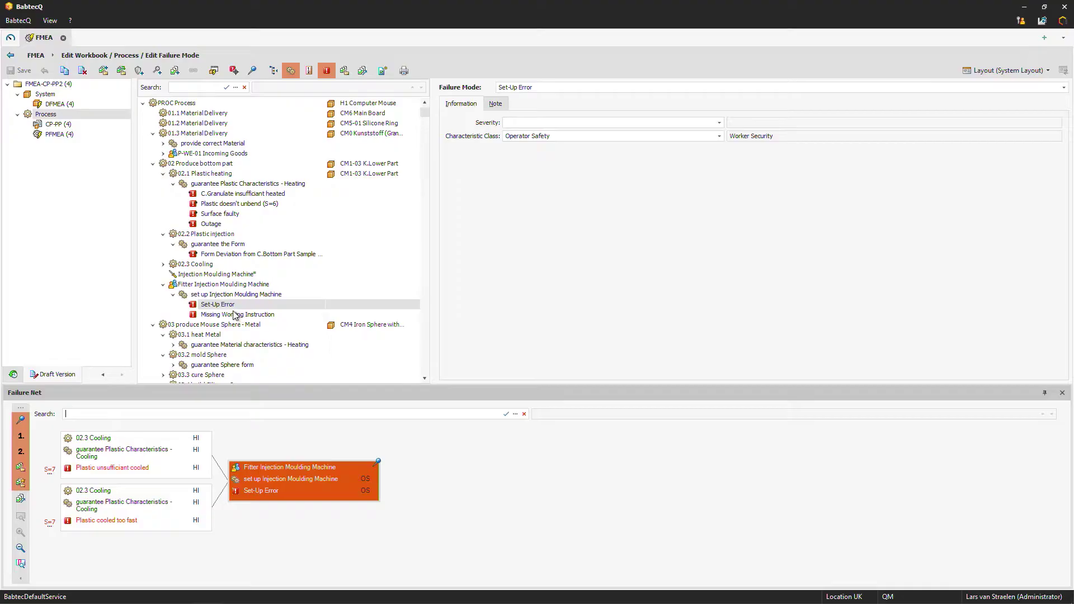
{"action": "left_click", "coordinate": [227, 317]}
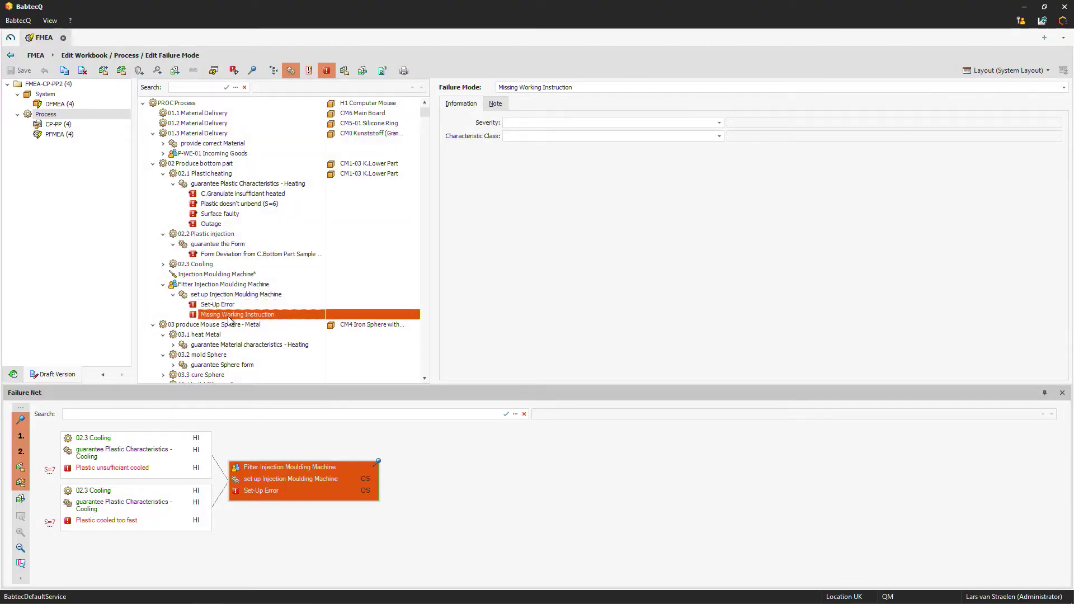
- Drag Missing Working Instruction into the failure net to link it to Set-Up Error, then zoom out
{"action": "left_click_drag", "start_coordinate": [263, 325], "coordinate": [427, 394]}
{"action": "left_click_drag", "start_coordinate": [460, 482], "coordinate": [461, 482]}
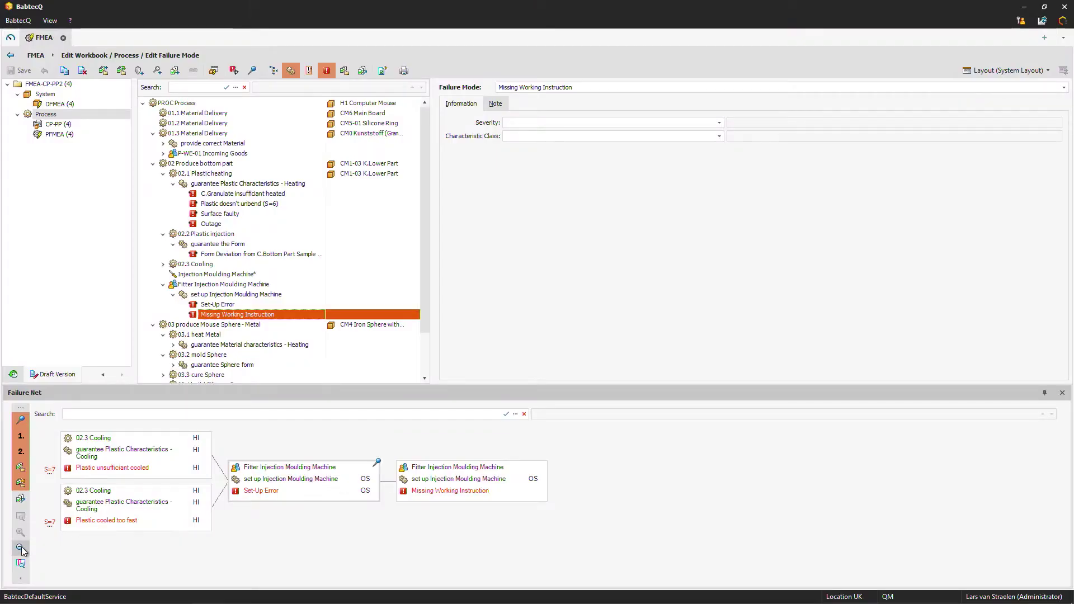
{"action": "left_click", "coordinate": [21, 548]}
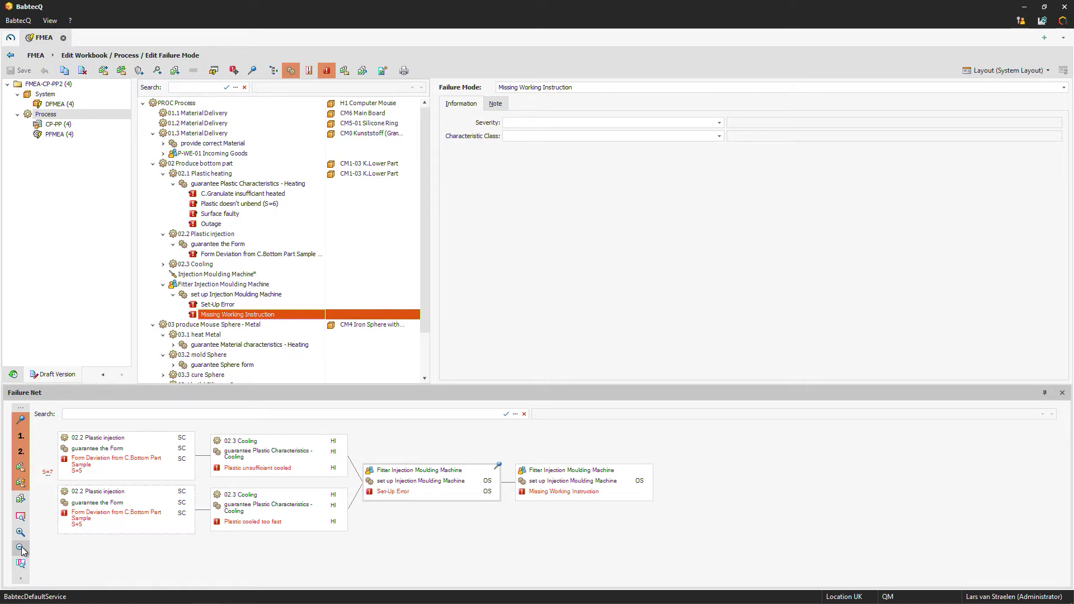
{"action": "left_click", "coordinate": [21, 549]}
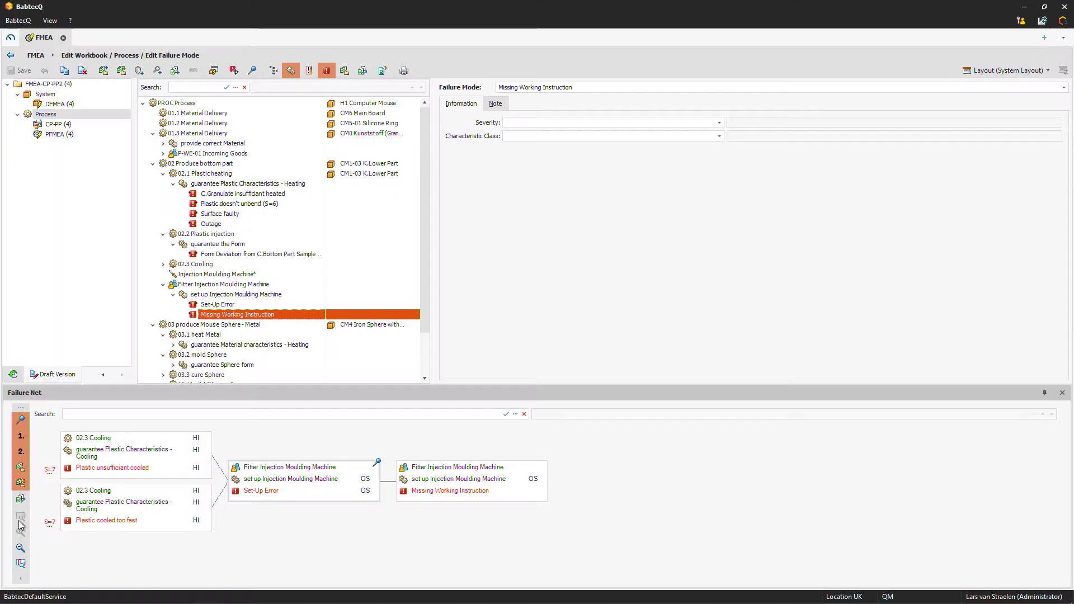
- Add an action pack to Missing Working Instruction rated occurrence 3 (Low) and detection 9 (Very low)
{"action": "right_click", "coordinate": [214, 317]}
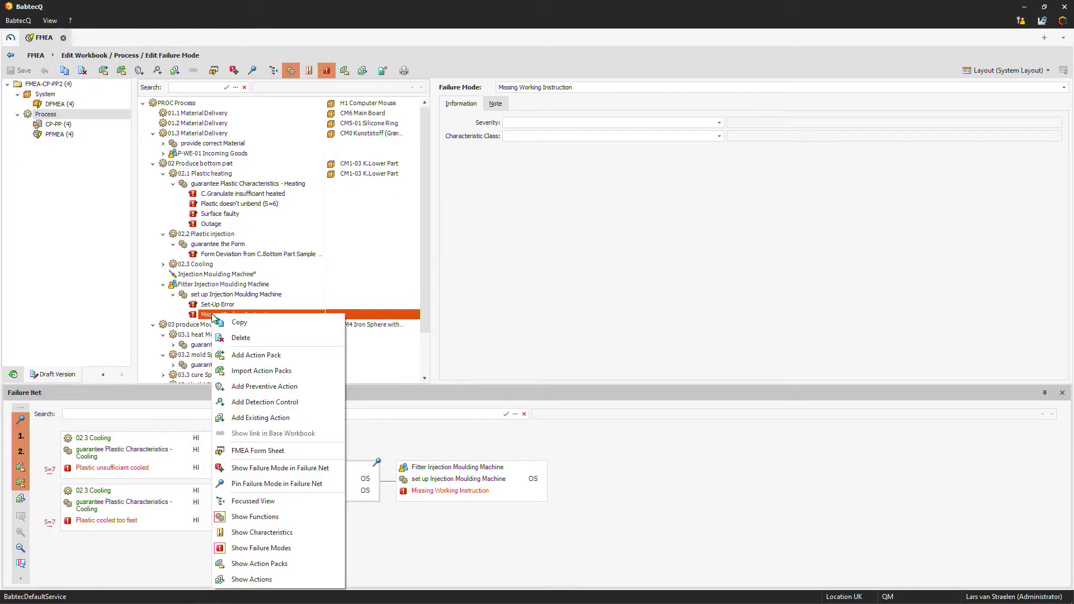
{"action": "left_click", "coordinate": [292, 355]}
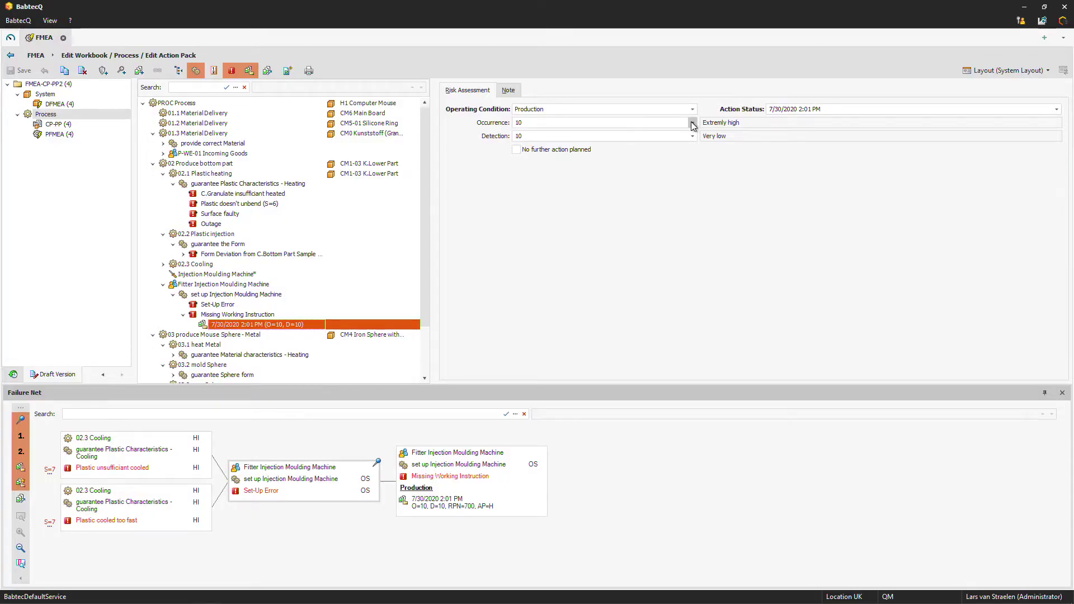
{"action": "left_click", "coordinate": [693, 123]}
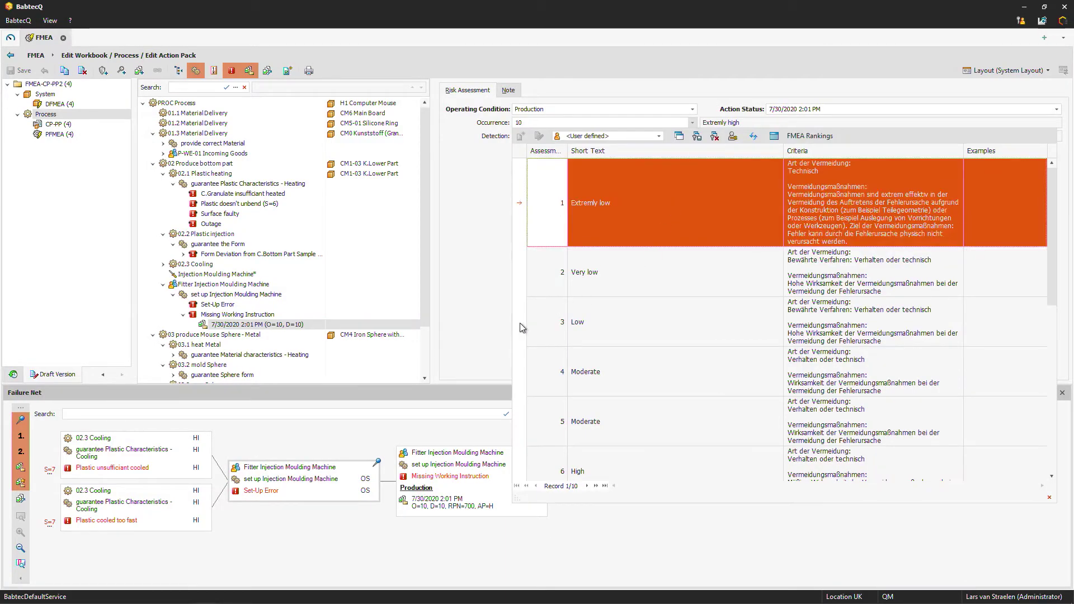
{"action": "left_click", "coordinate": [520, 325]}
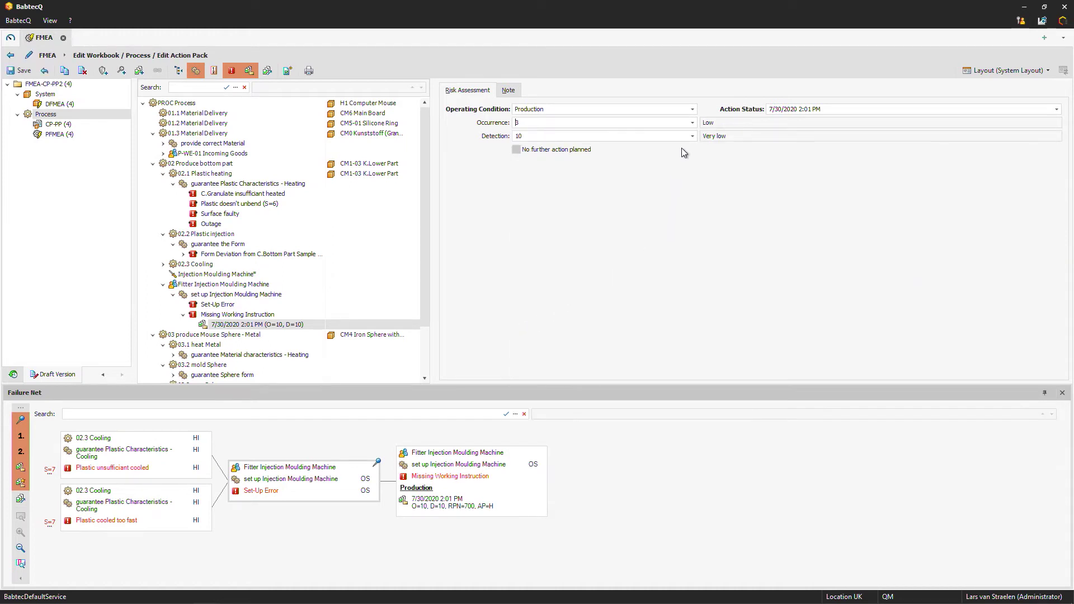
{"action": "left_click", "coordinate": [693, 136]}
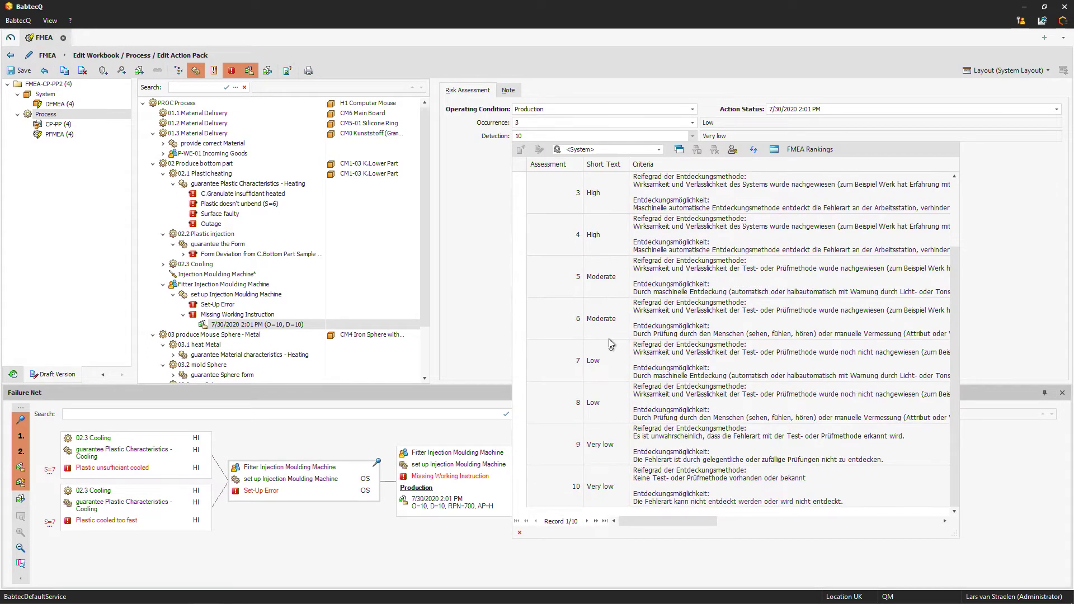
{"action": "left_click", "coordinate": [527, 446]}
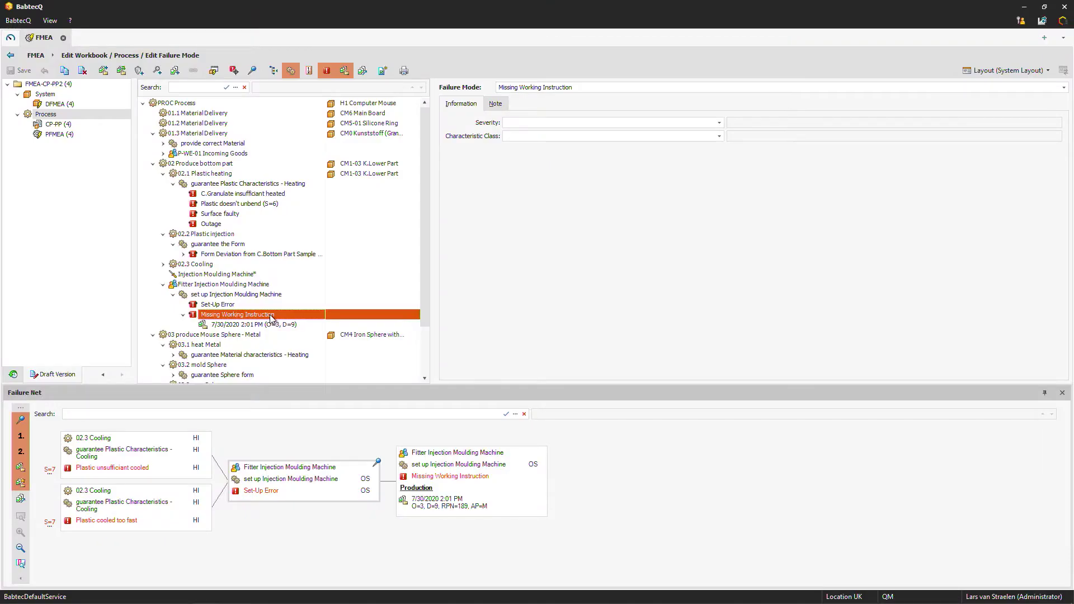
- Add catalog action FMEA.116 100%-Inspection to the action pack with due date 8/6/2020
{"action": "right_click", "coordinate": [271, 318]}
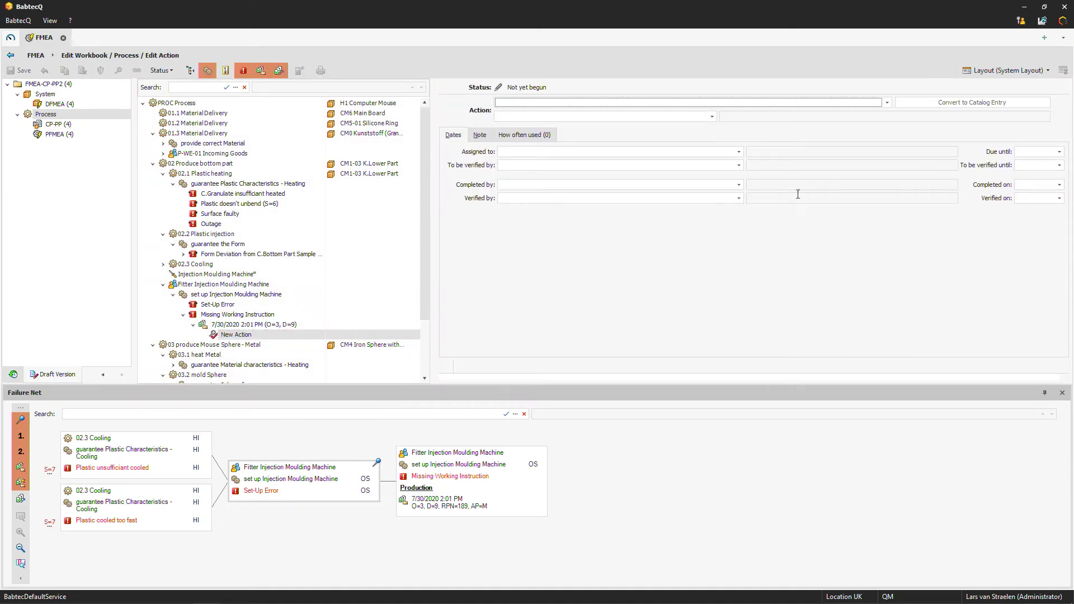
{"action": "left_click", "coordinate": [713, 118]}
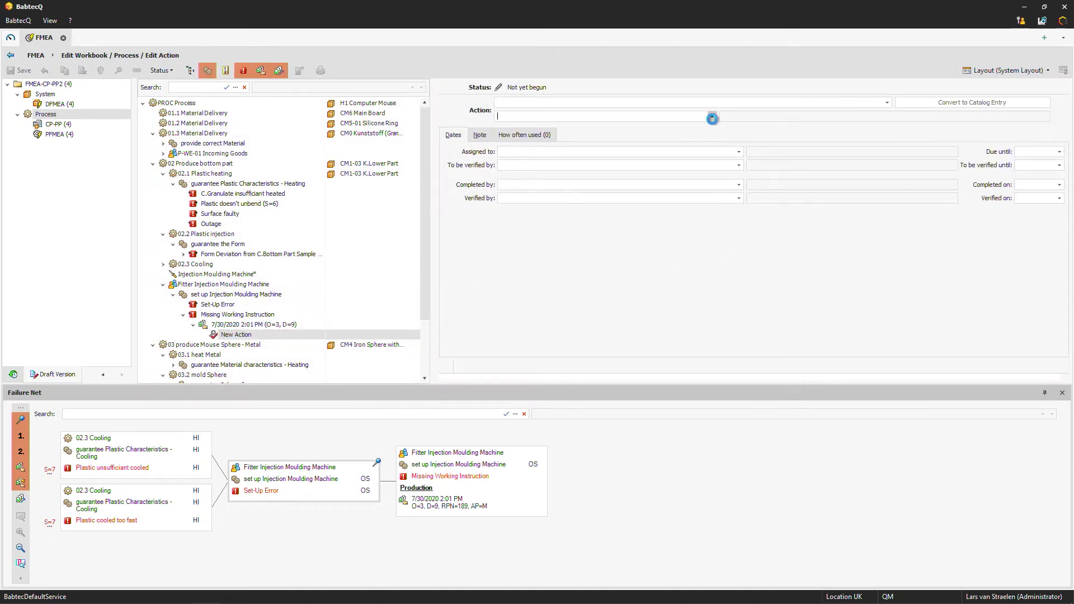
{"action": "type", "text": "100"}
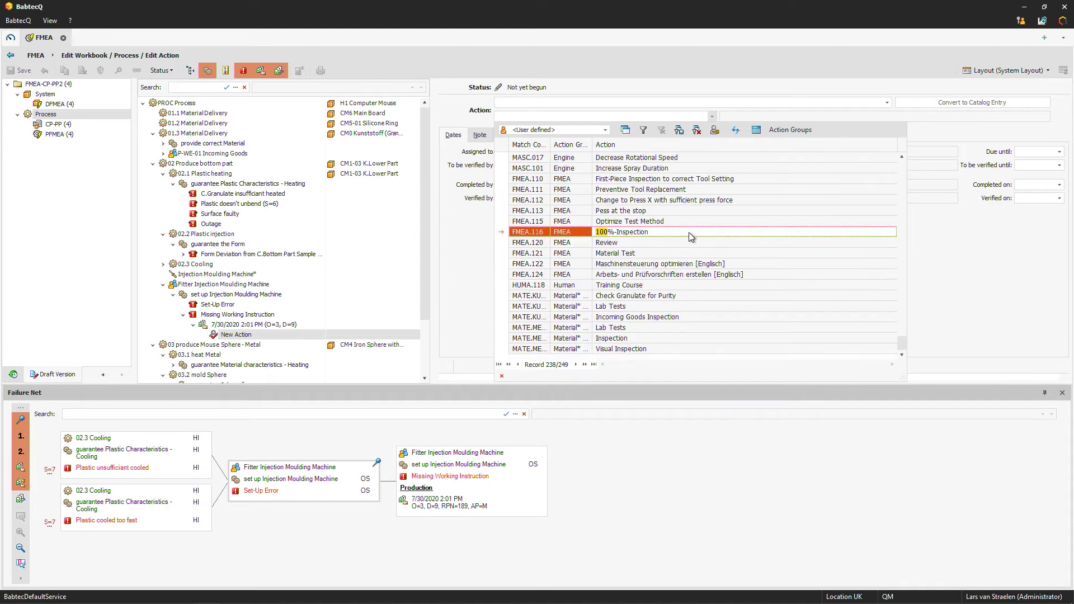
{"action": "left_click", "coordinate": [660, 232]}
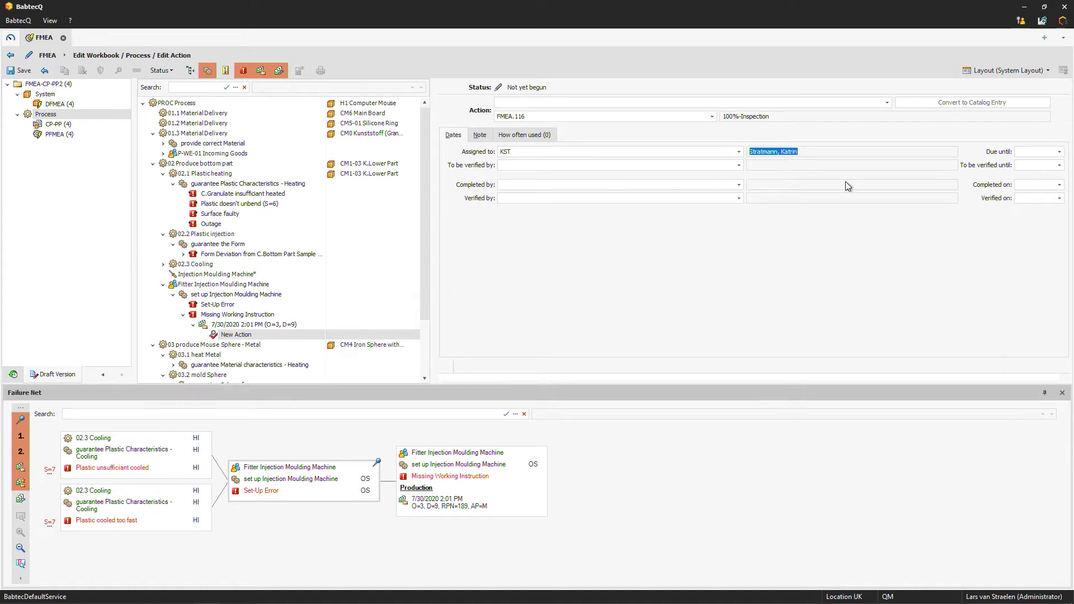
{"action": "left_click", "coordinate": [1059, 152]}
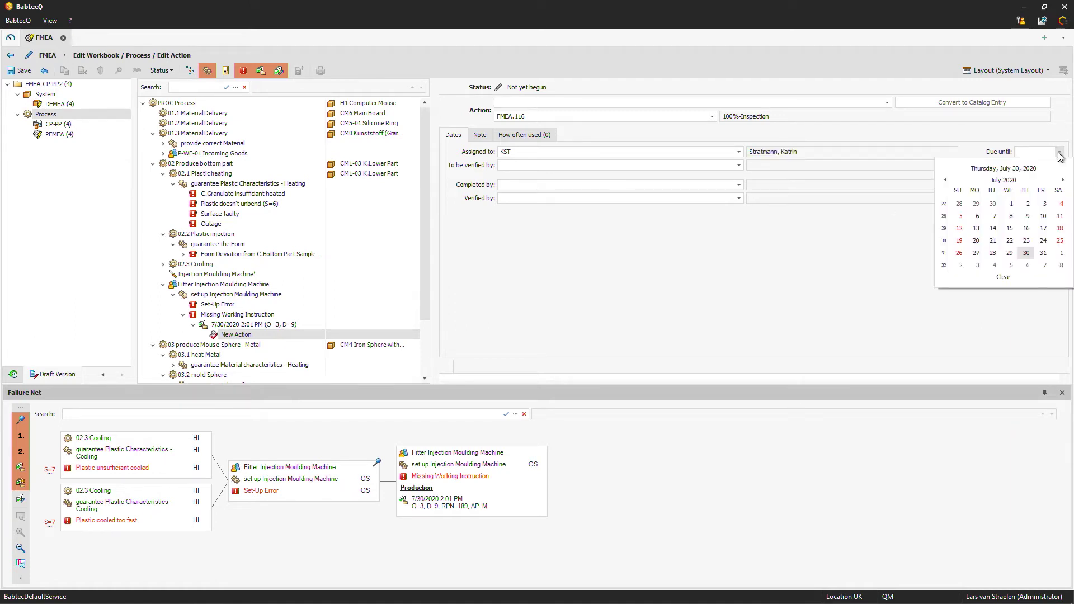
{"action": "left_click", "coordinate": [1028, 264]}
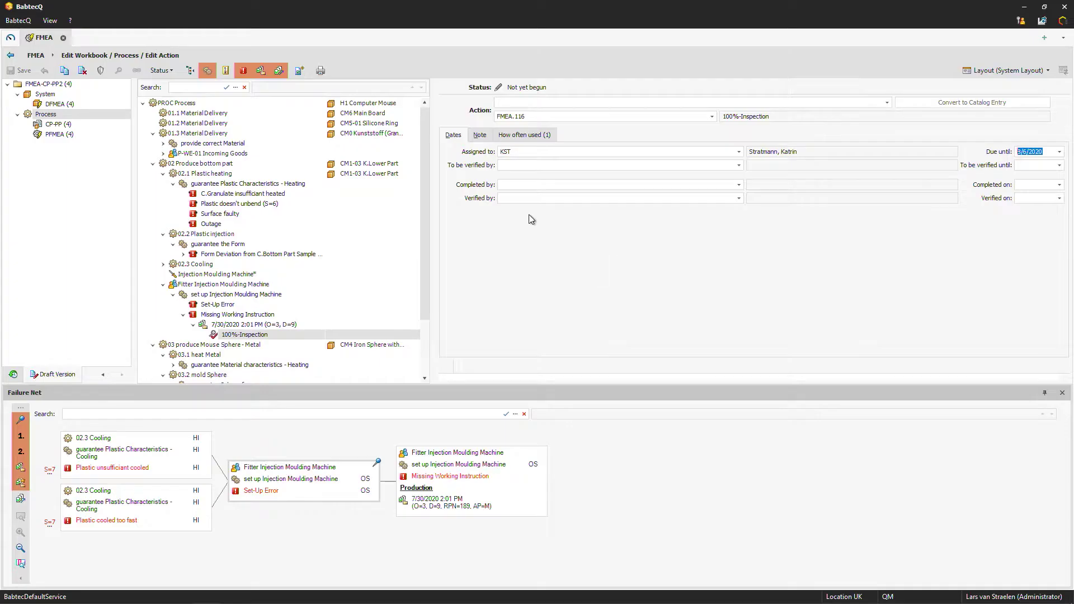
- Open the action's Status list and close it again, leaving the status unchanged
{"action": "left_click", "coordinate": [169, 73]}
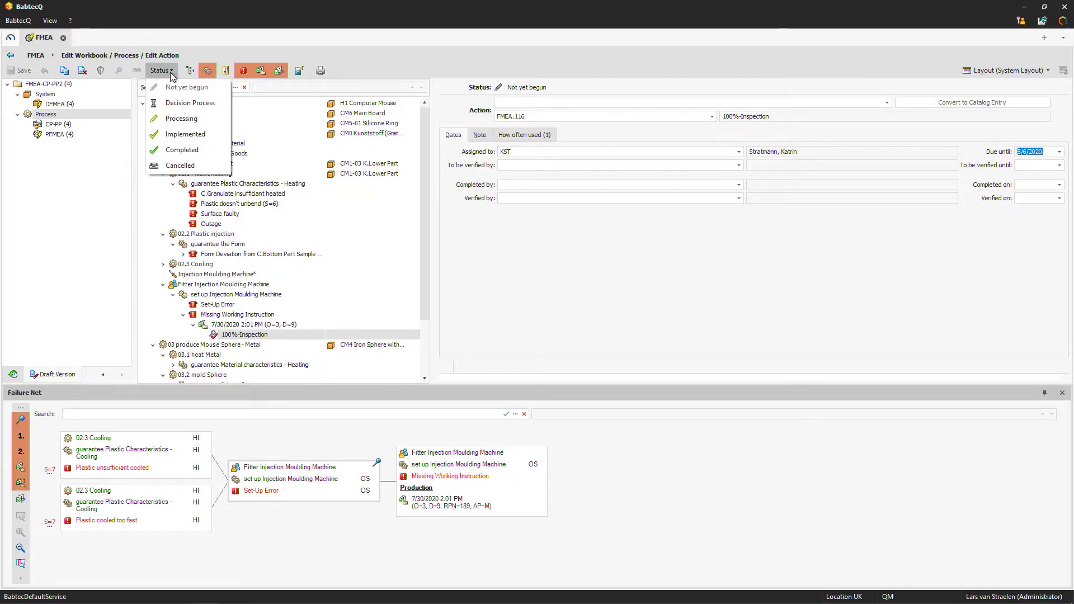
{"action": "left_click", "coordinate": [195, 119]}
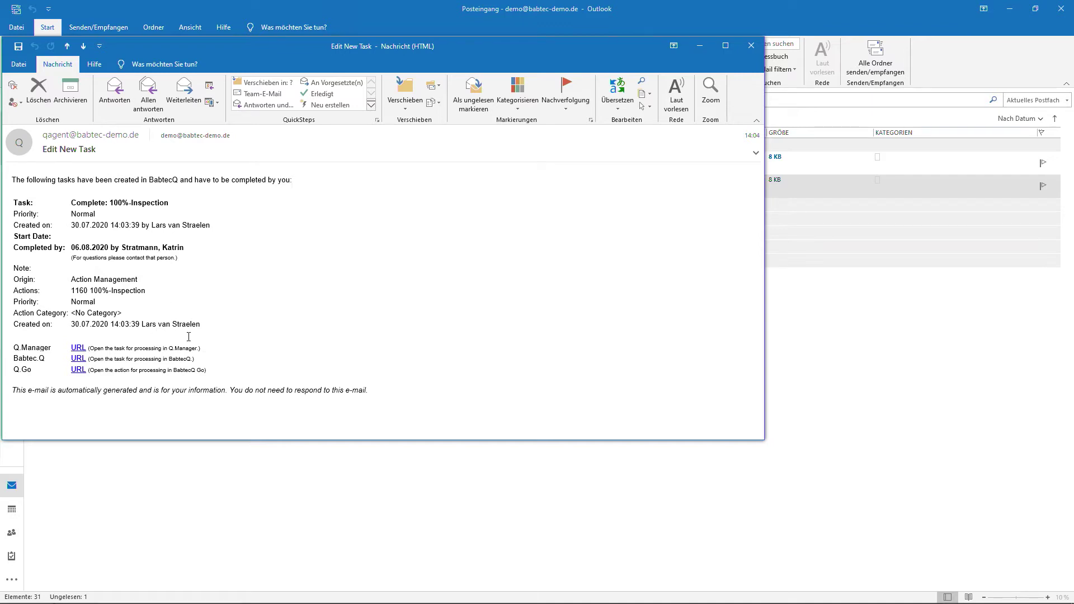
- Highlight the task's origin, deadline and responsible person in the e-mail, then follow its BabtecQ Go link
{"action": "left_click_drag", "start_coordinate": [206, 324], "coordinate": [19, 284]}
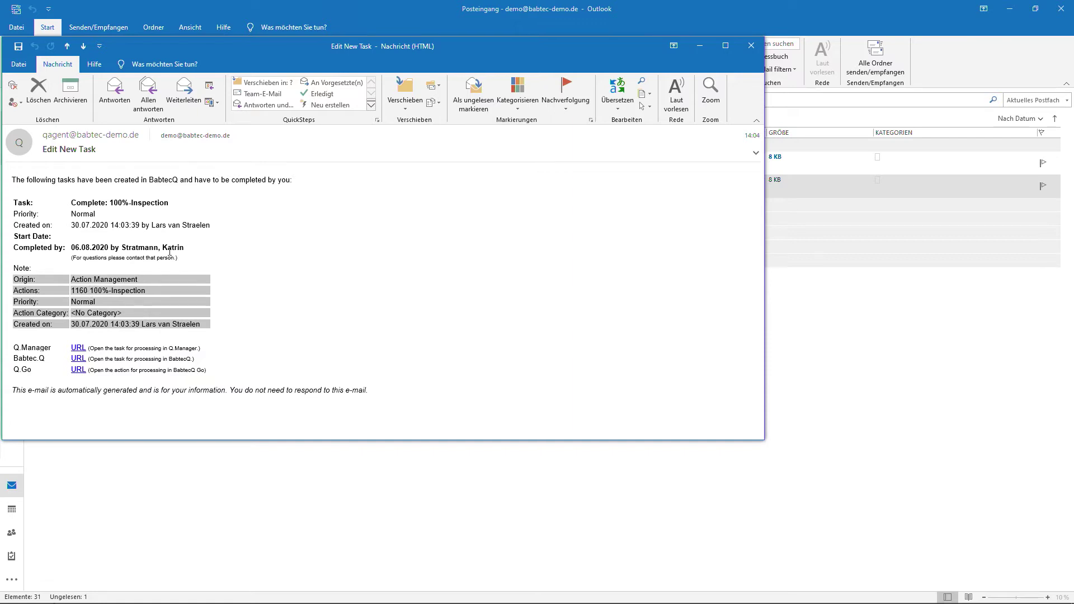
{"action": "left_click_drag", "start_coordinate": [169, 252], "coordinate": [99, 249]}
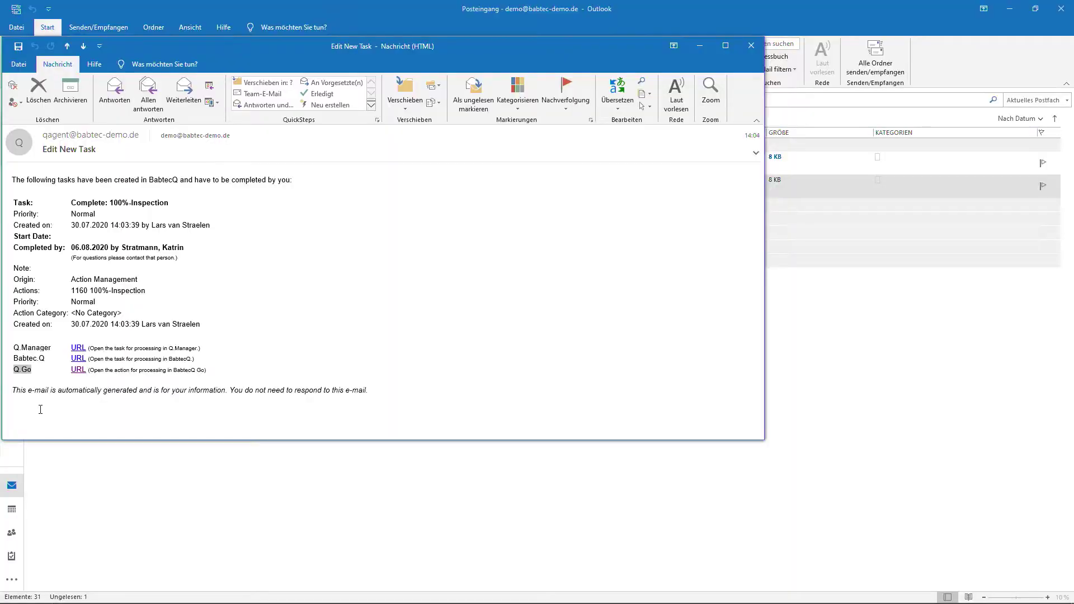
{"action": "left_click", "coordinate": [79, 370]}
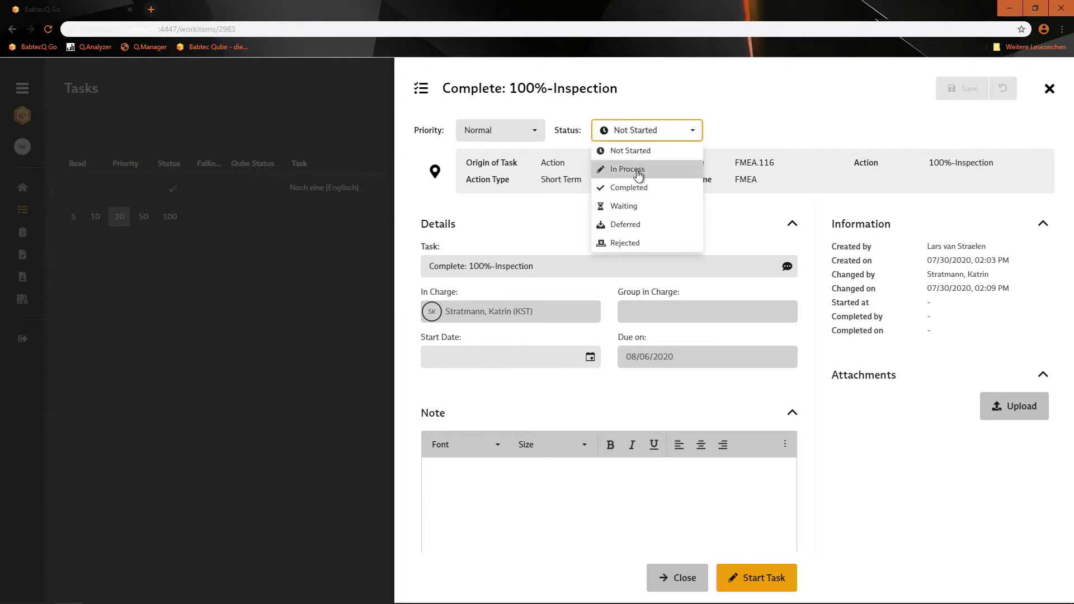
- Set the Complete: 100%-Inspection task's status to In Process
{"action": "left_click", "coordinate": [639, 174]}
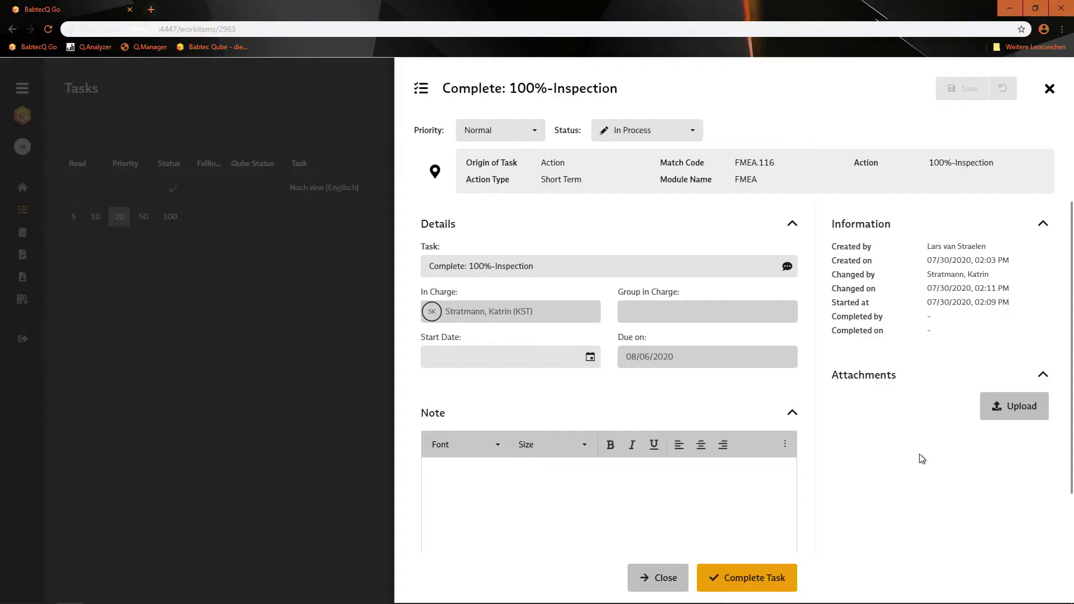
- Upload the inspection instruction PDF to the task and mark the task completed
{"action": "left_click", "coordinate": [990, 411]}
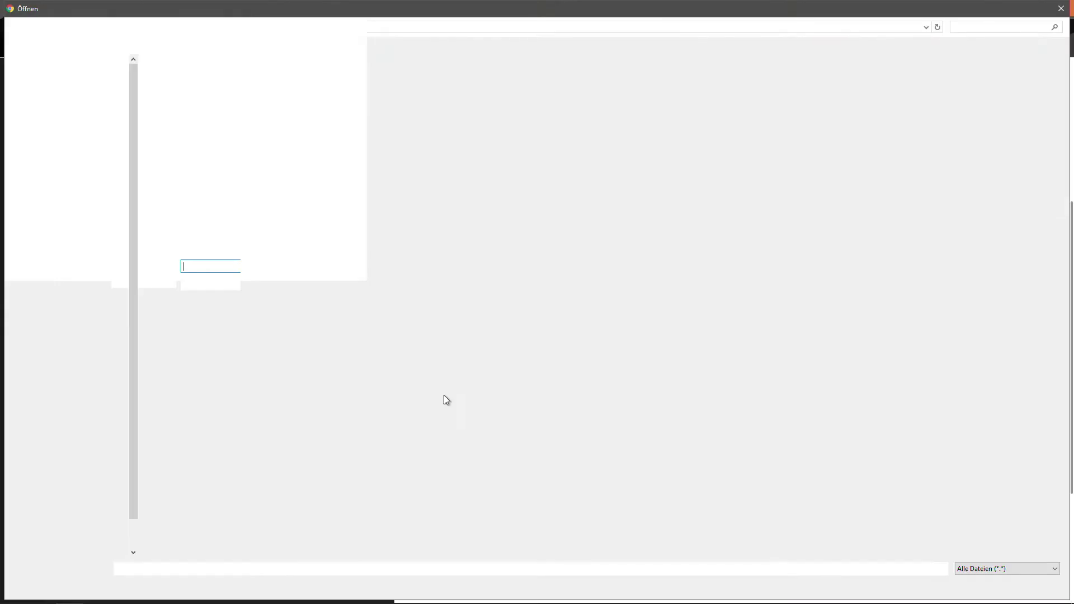
{"action": "double_click", "coordinate": [190, 209]}
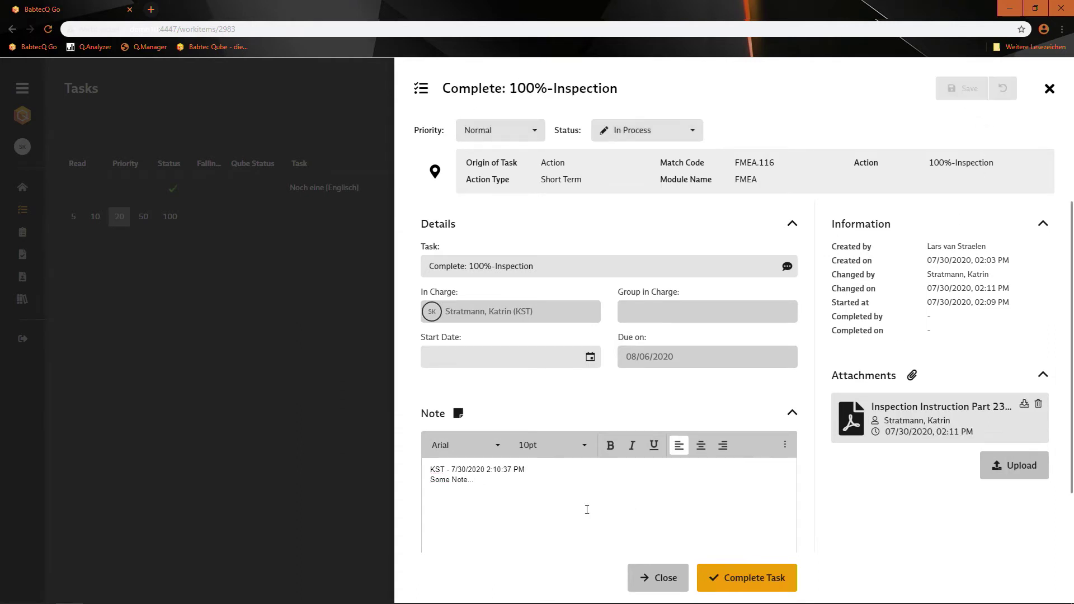
{"action": "left_click", "coordinate": [757, 578]}
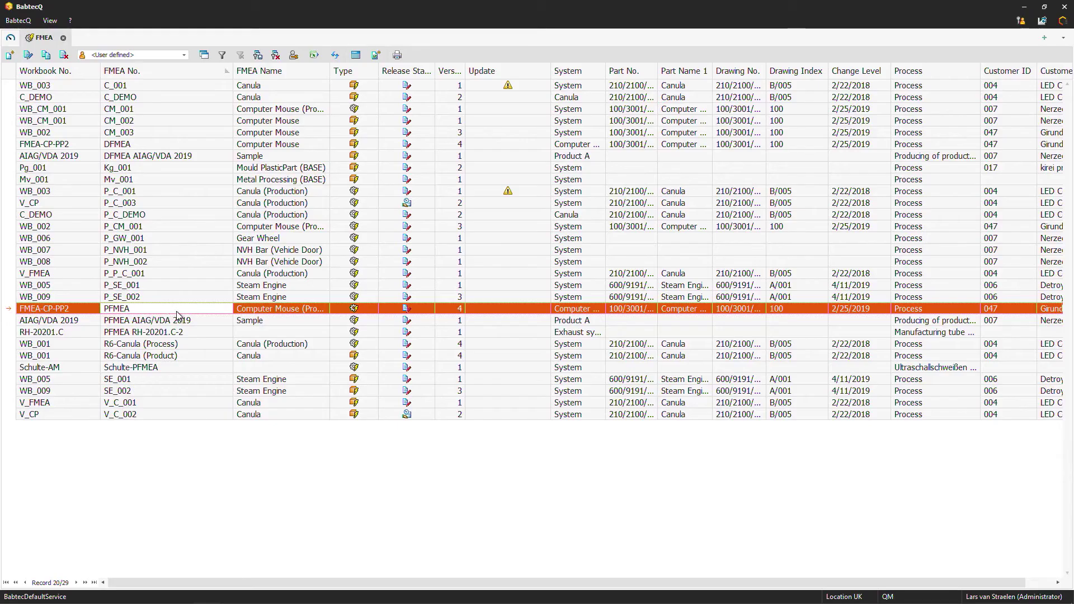
- Open the FMEA-CP-PP2 PFMEA, filter its Process tree by '100', and select the 100%-Inspection action
{"action": "double_click", "coordinate": [176, 311]}
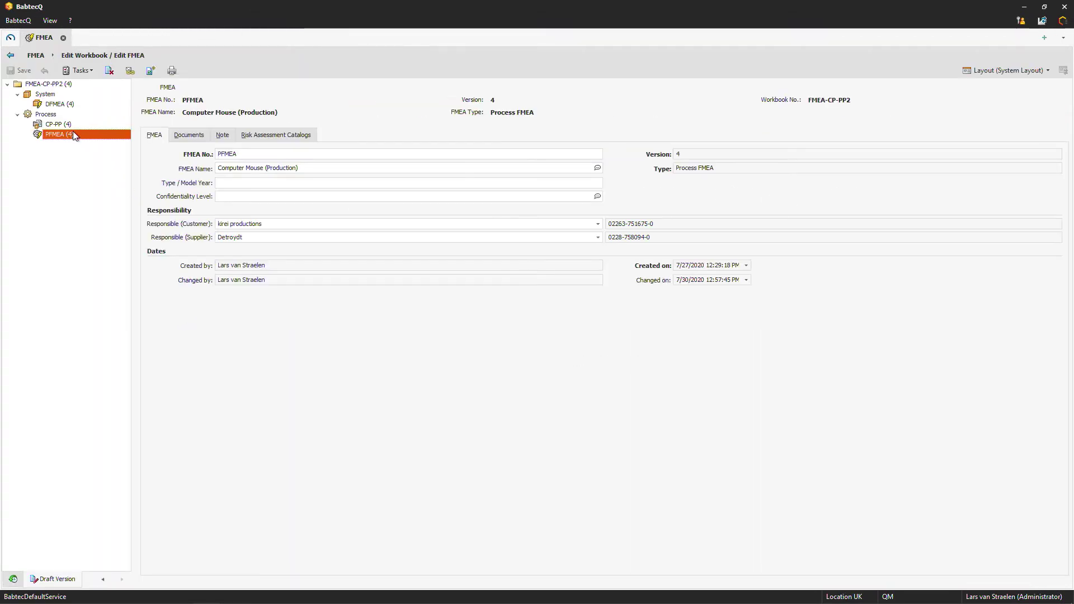
{"action": "left_click", "coordinate": [49, 113]}
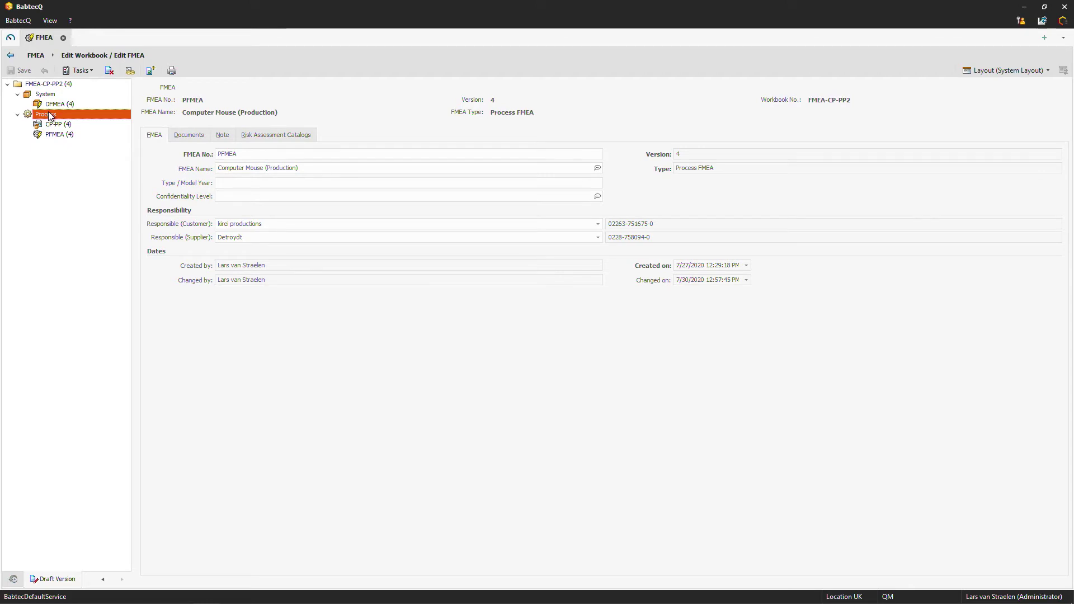
{"action": "left_click", "coordinate": [142, 104]}
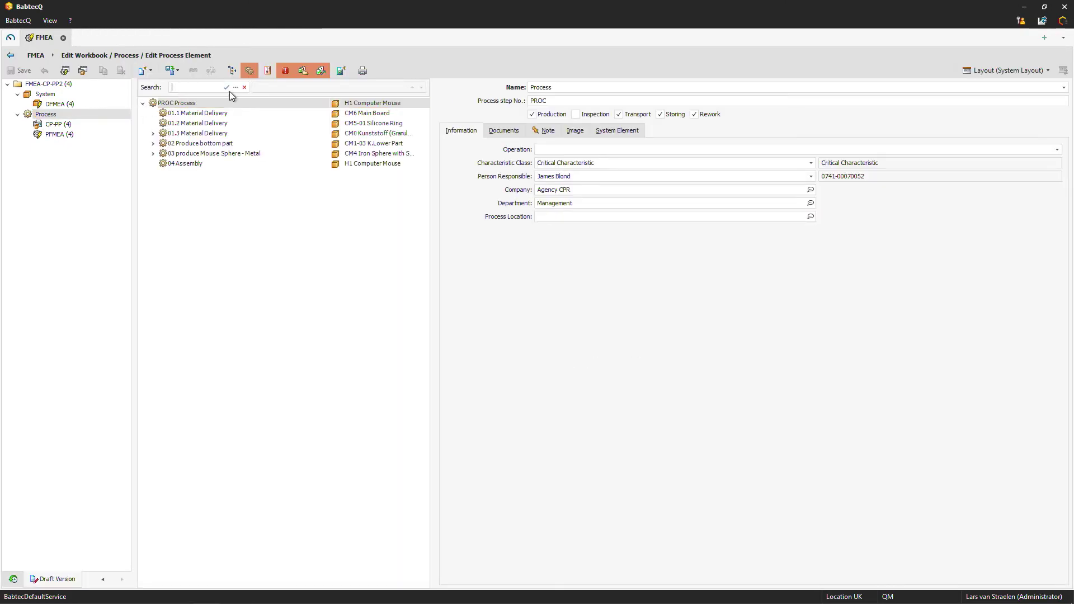
{"action": "type", "text": "100"}
{"action": "left_click", "coordinate": [226, 87]}
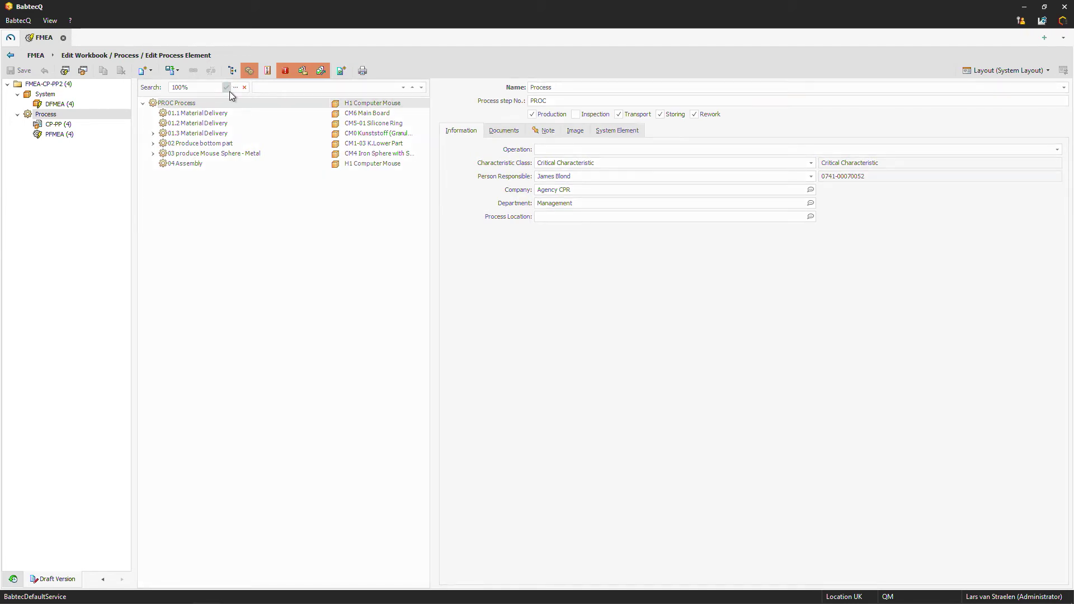
{"action": "left_click", "coordinate": [251, 257]}
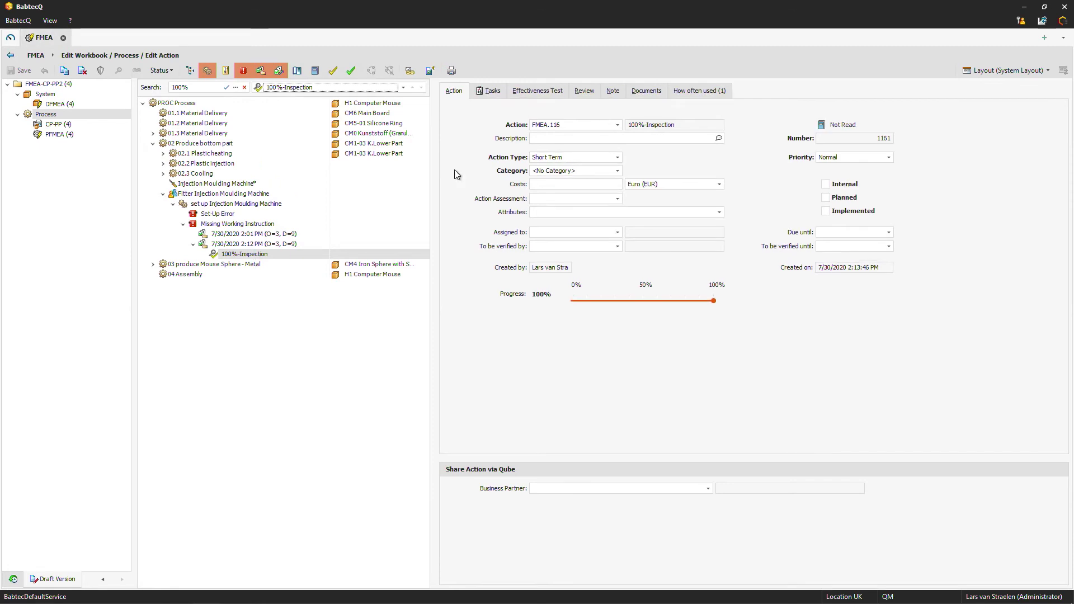
- Check the completed task's attached PDF and note, then select the 2:12 PM action pack
{"action": "left_click", "coordinate": [487, 92]}
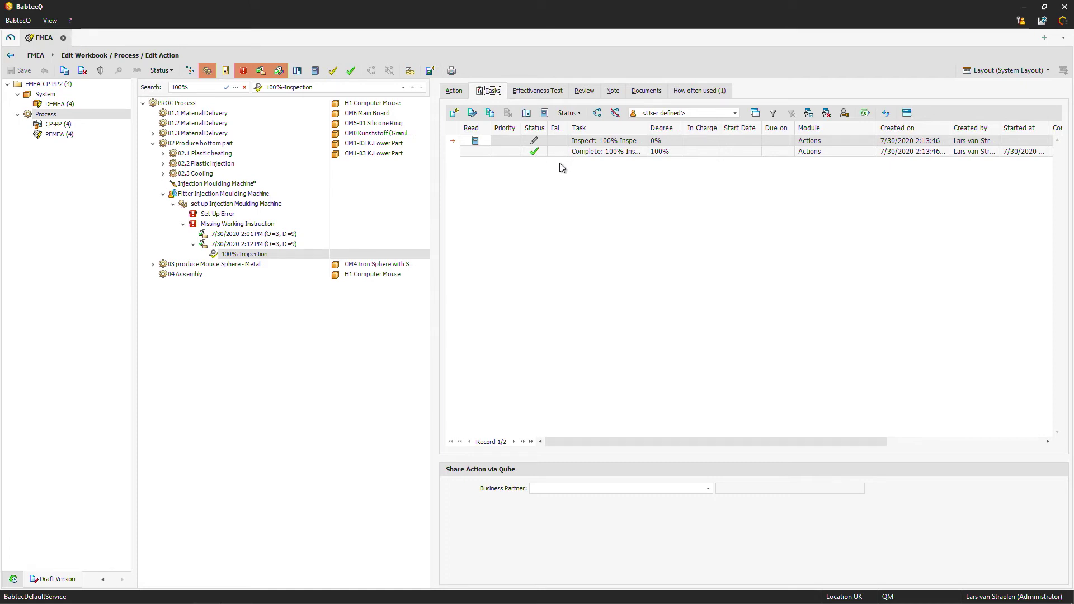
{"action": "double_click", "coordinate": [585, 152]}
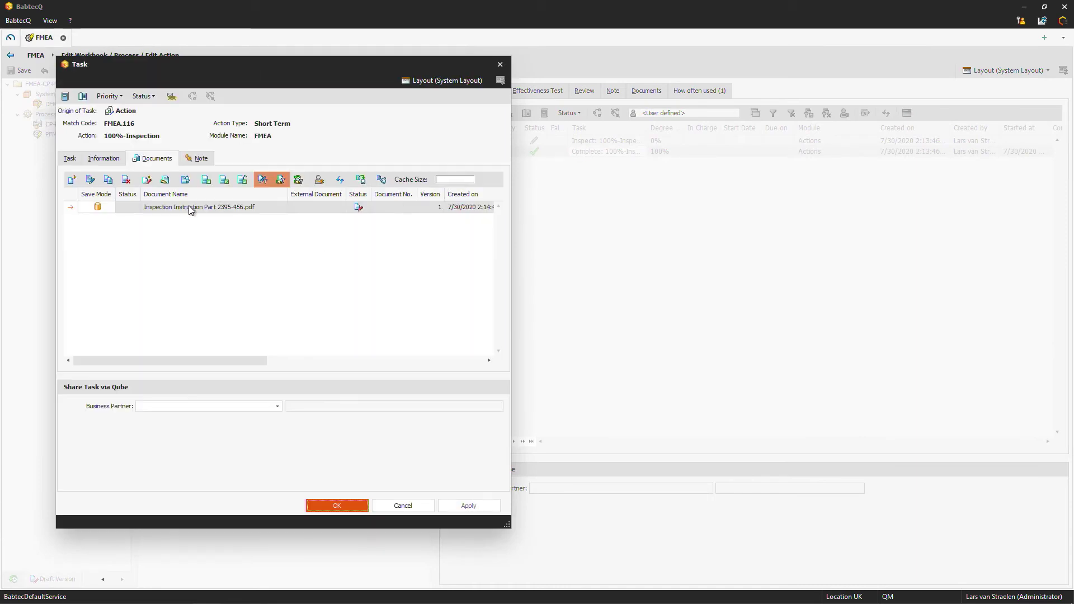
{"action": "left_click", "coordinate": [200, 159]}
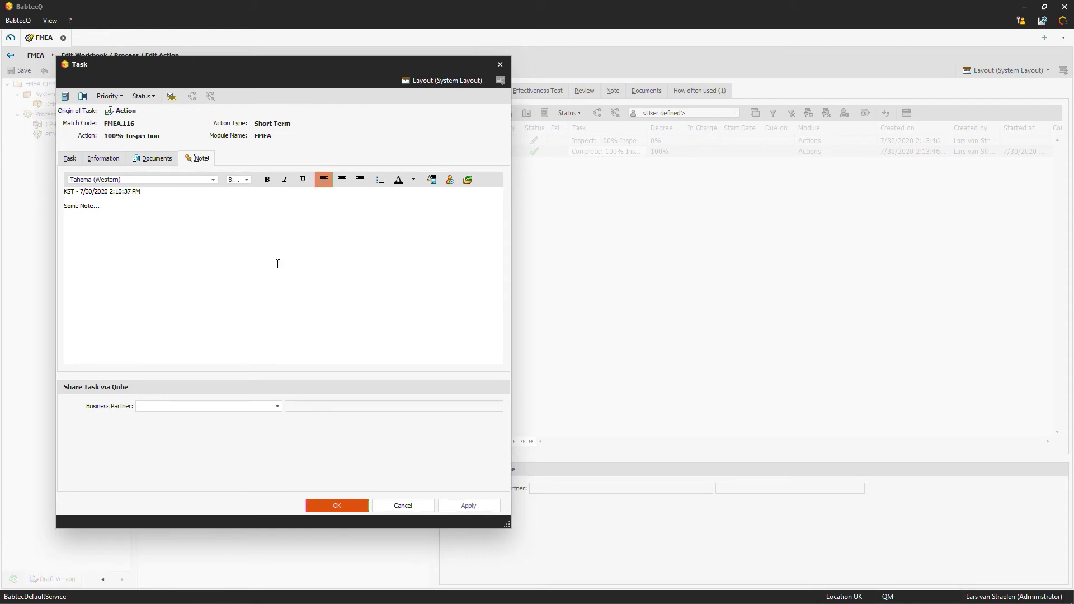
{"action": "left_click", "coordinate": [403, 506]}
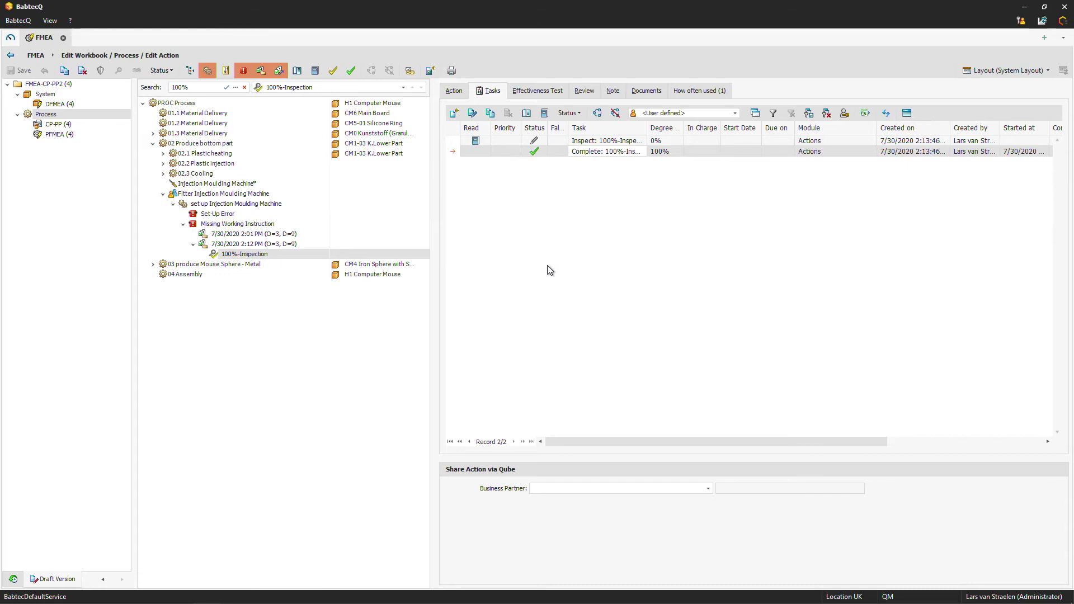
{"action": "left_click", "coordinate": [277, 241]}
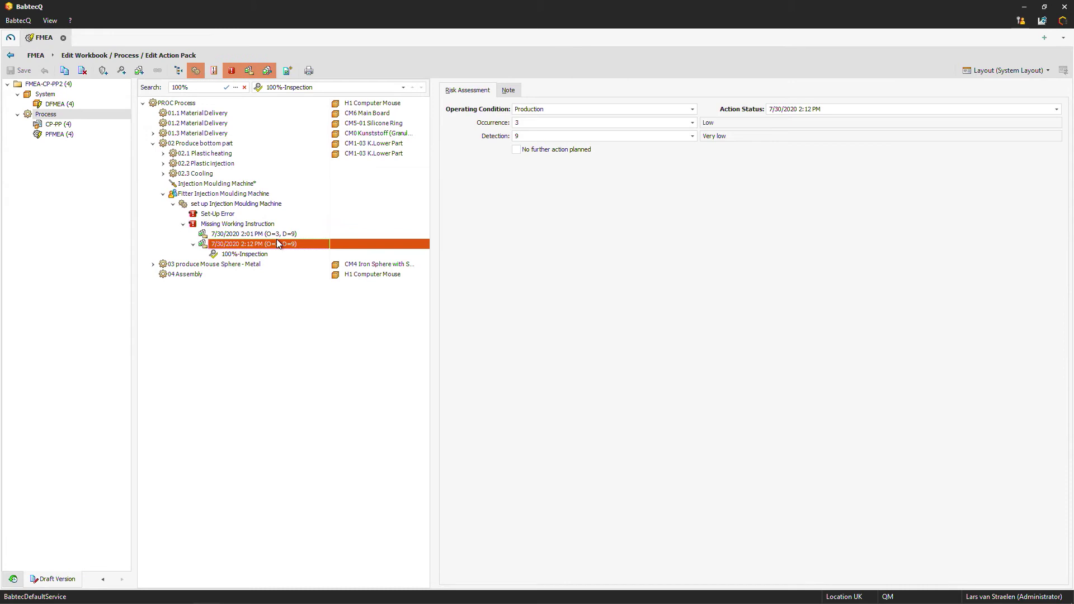
- Rate the action pack's detection as 2 (High) and save with Ctrl+S
{"action": "left_click", "coordinate": [692, 137]}
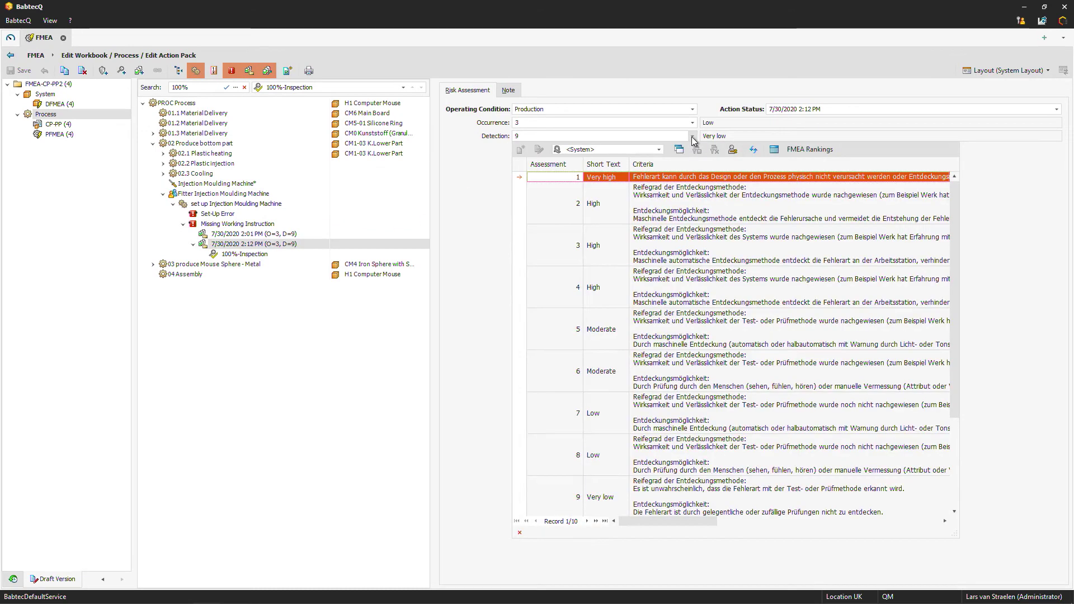
{"action": "left_click", "coordinate": [525, 208]}
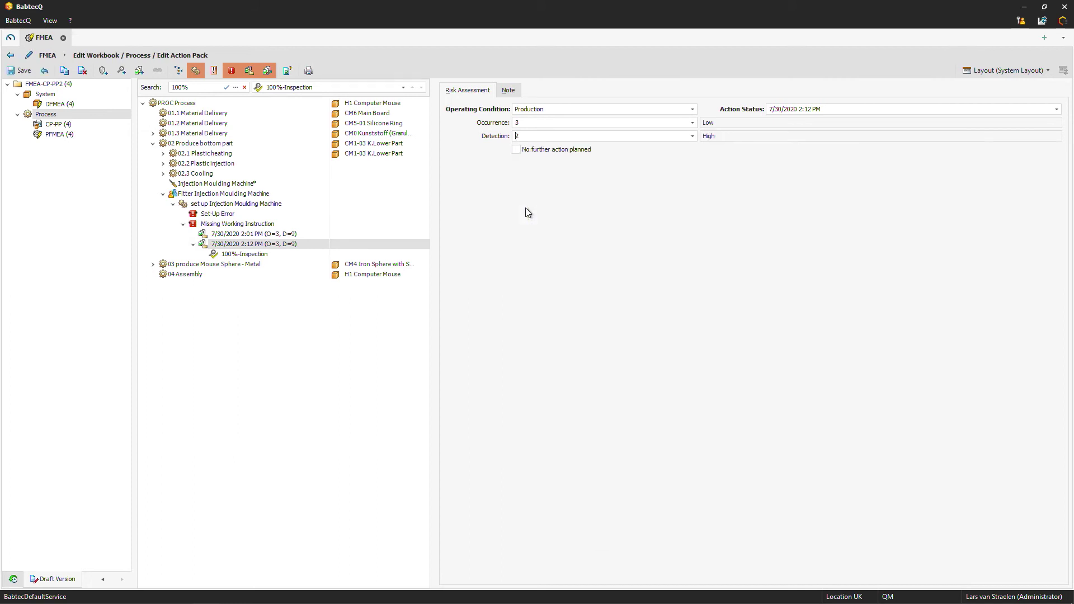
{"action": "key", "text": "ctrl+s"}
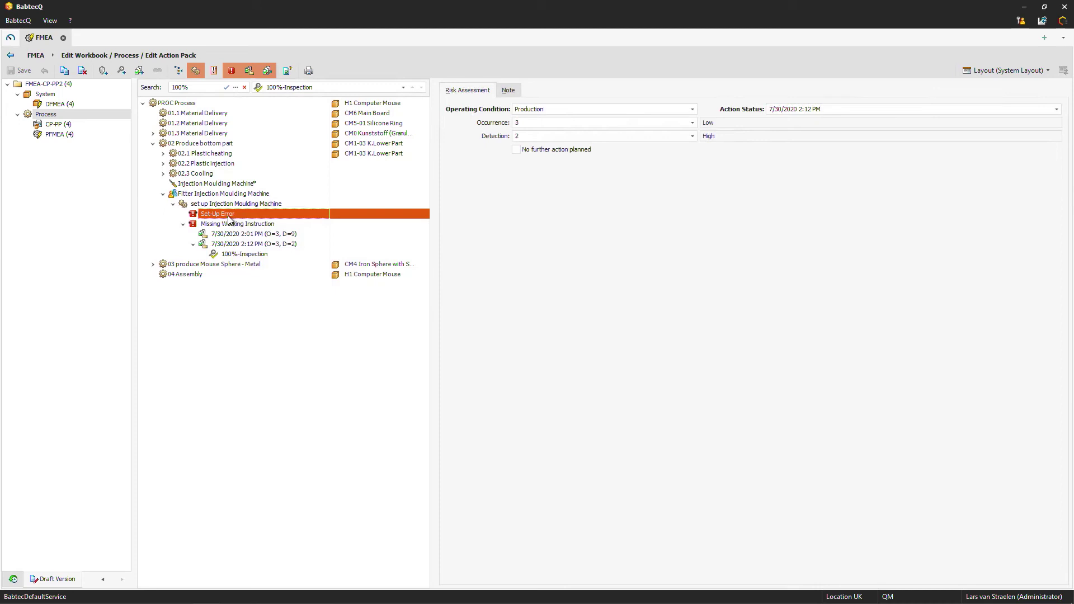
- Show the FMEA form sheet for the Set-Up Error failure mode via its context menu
{"action": "right_click", "coordinate": [230, 217]}
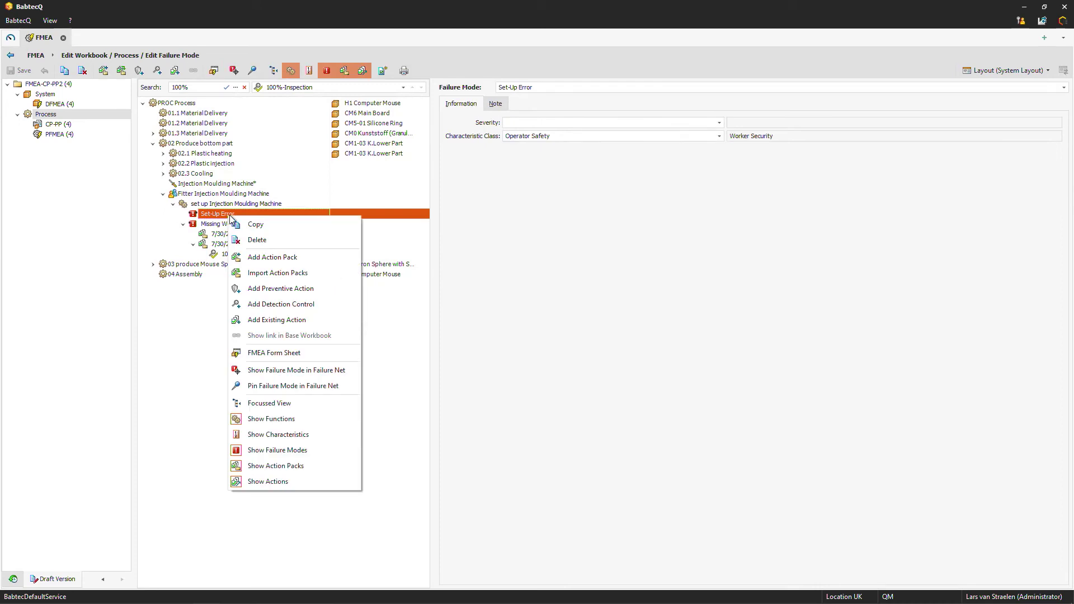
{"action": "left_click", "coordinate": [287, 353]}
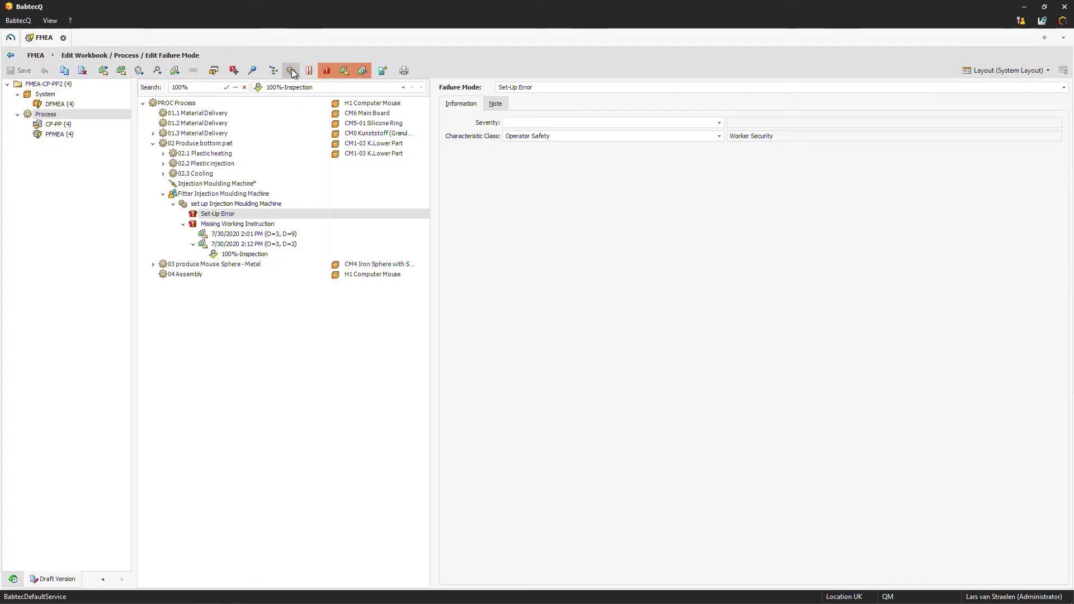
- Show process elements with characteristics, expanding 02.1 Plastic heating and Injection Moulding Machine*
{"action": "left_click", "coordinate": [291, 71]}
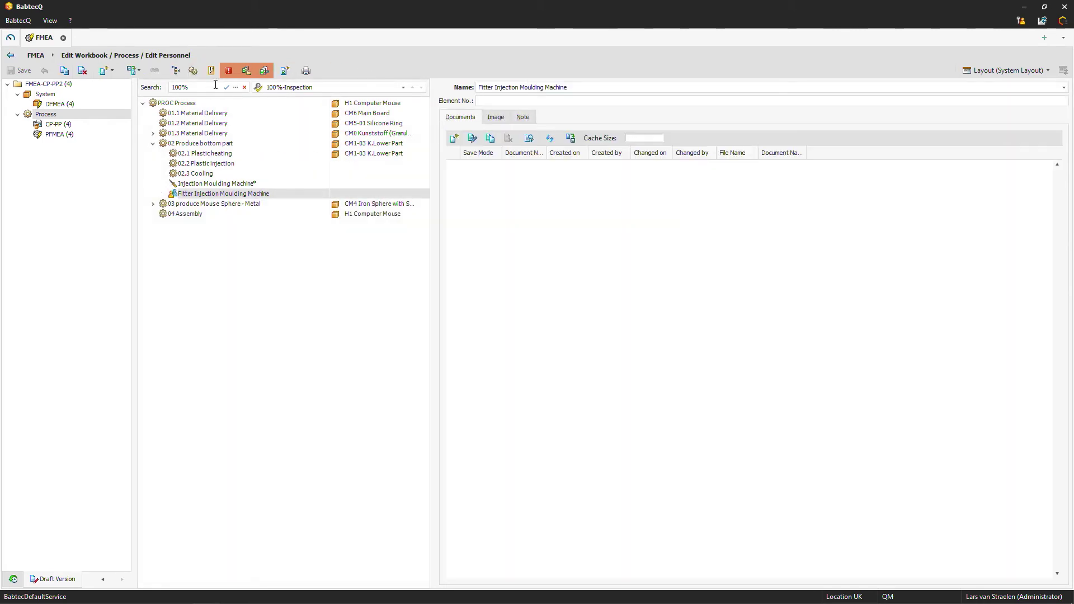
{"action": "left_click", "coordinate": [211, 72]}
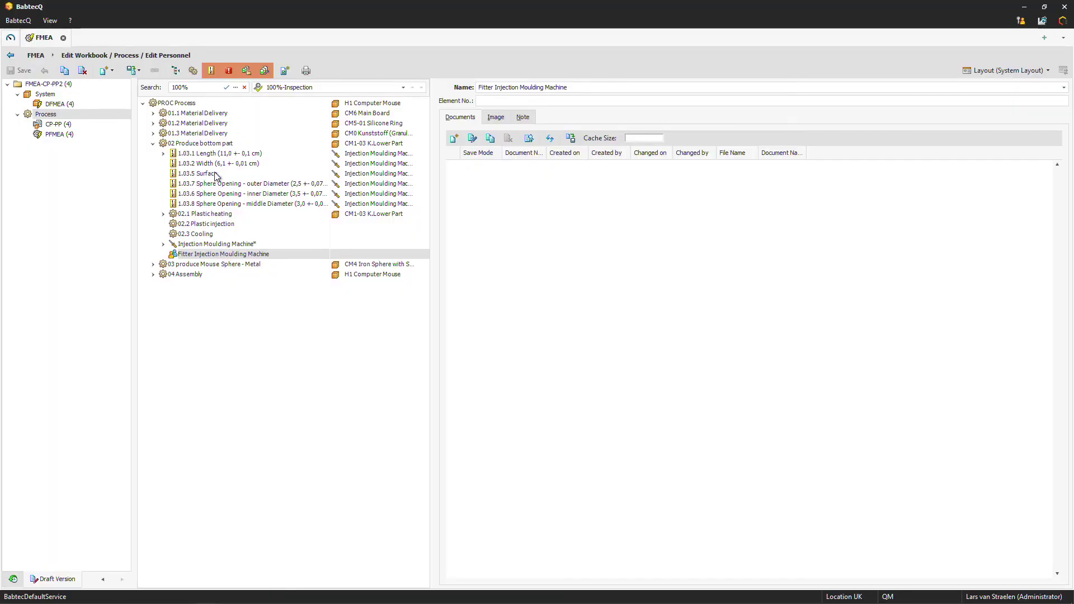
{"action": "left_click", "coordinate": [163, 214]}
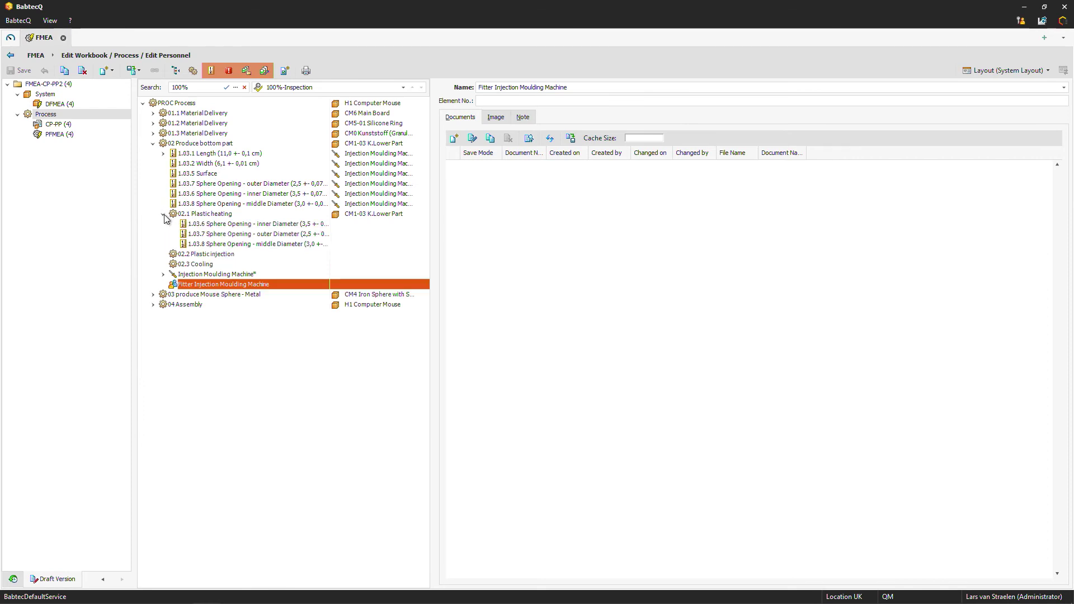
{"action": "left_click", "coordinate": [164, 275]}
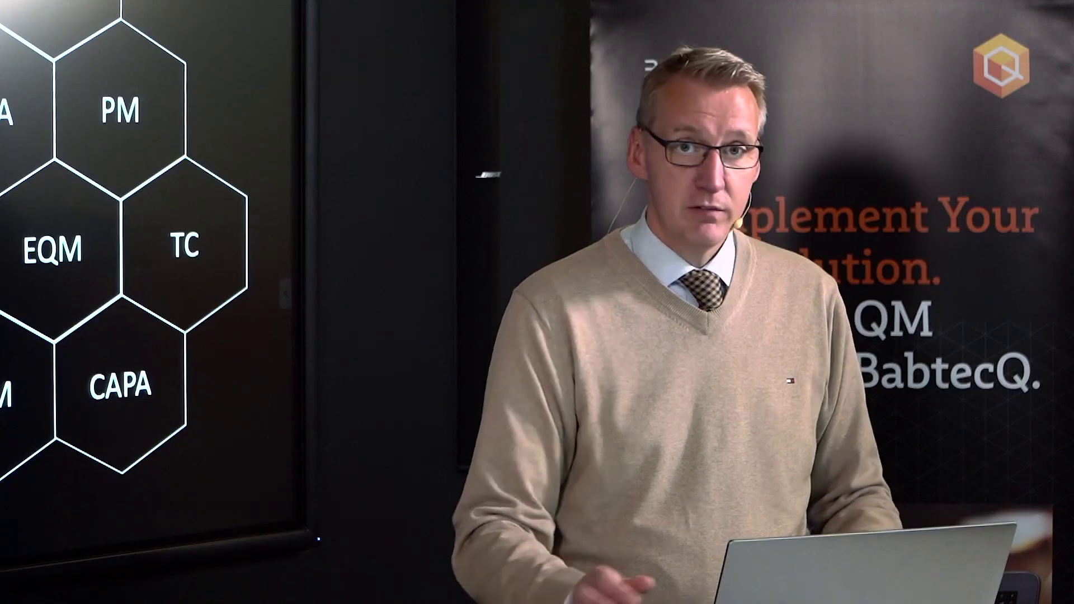